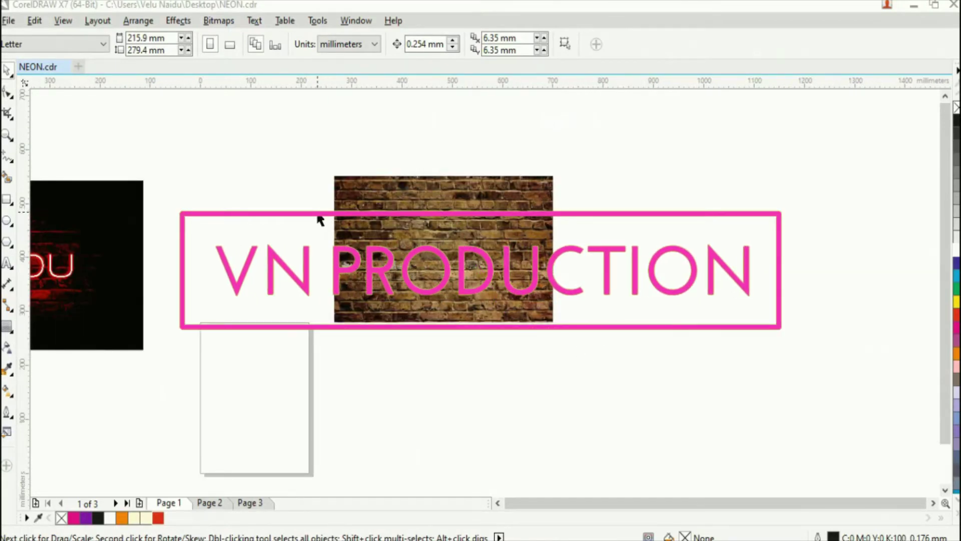
# - Zoom in from the neon sample until the brick wall image fills most of the canvas
pyautogui.scroll(-3, 319, 221)
pyautogui.scroll(3, 220, 246)
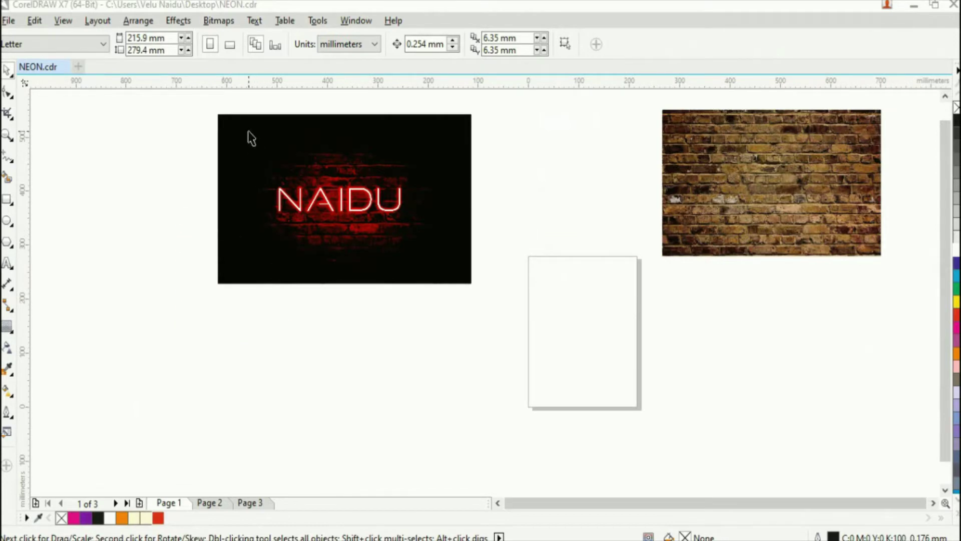
pyautogui.scroll(2, 250, 138)
pyautogui.scroll(2, 187, 206)
pyautogui.scroll(-4, 186, 207)
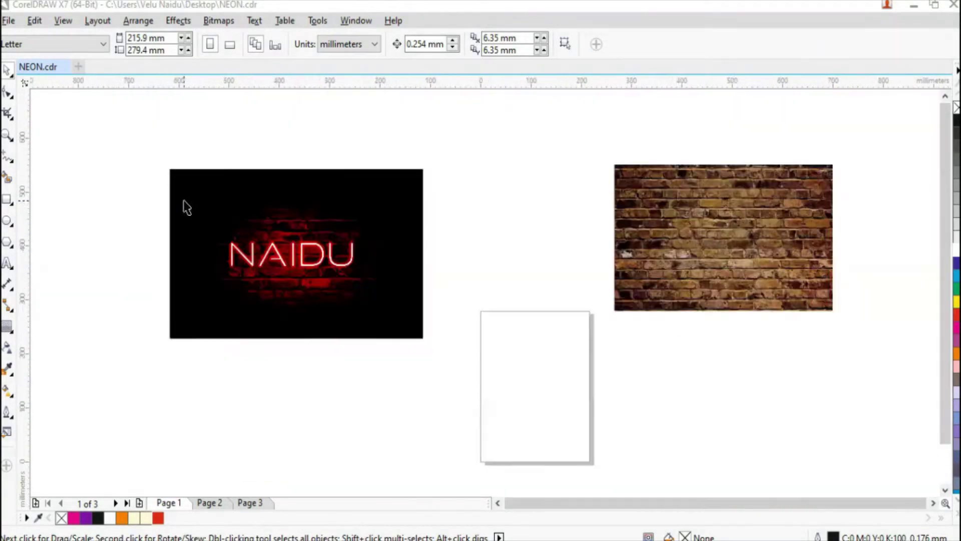
pyautogui.scroll(2, 886, 255)
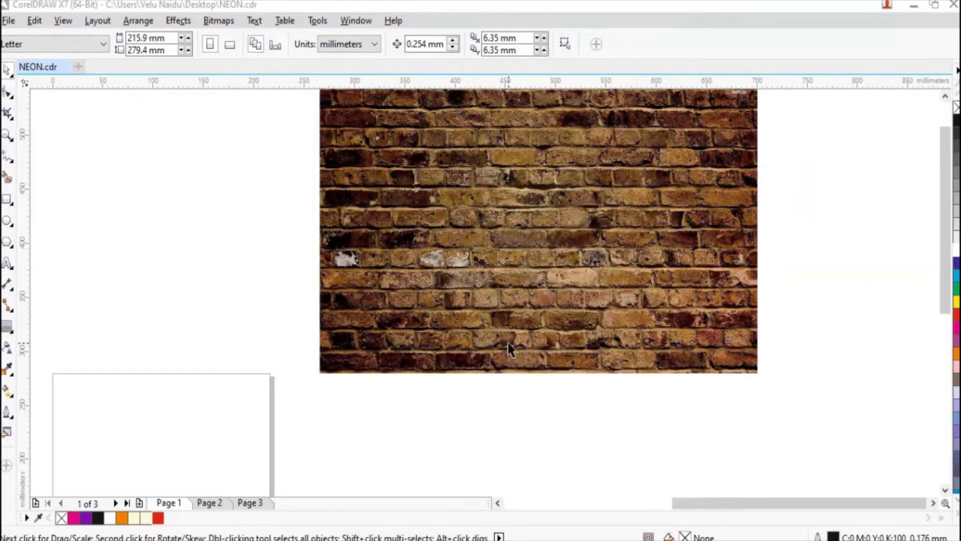
pyautogui.scroll(-2, 508, 348)
pyautogui.scroll(2, 531, 310)
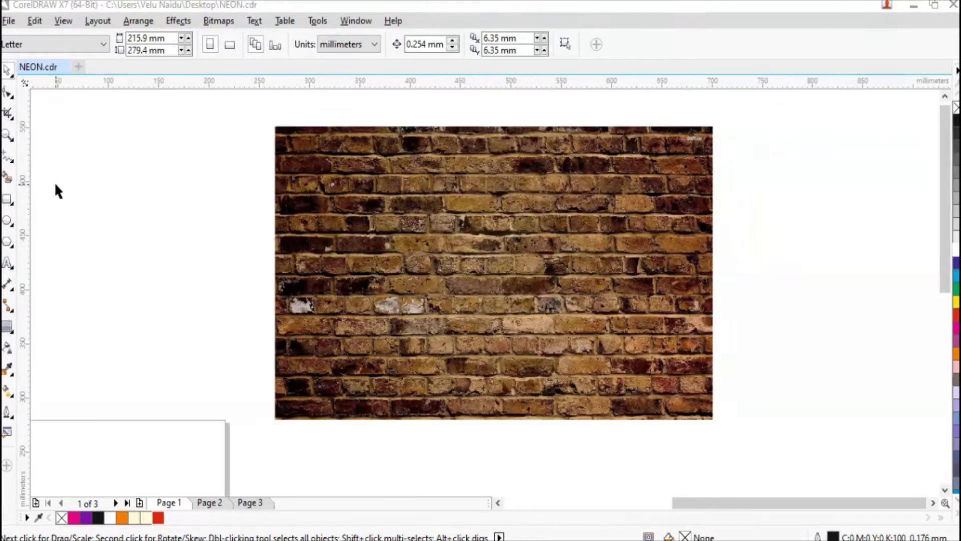
# - Draw a rectangle covering the whole brick image and fill it solid black
pyautogui.click(8, 201)
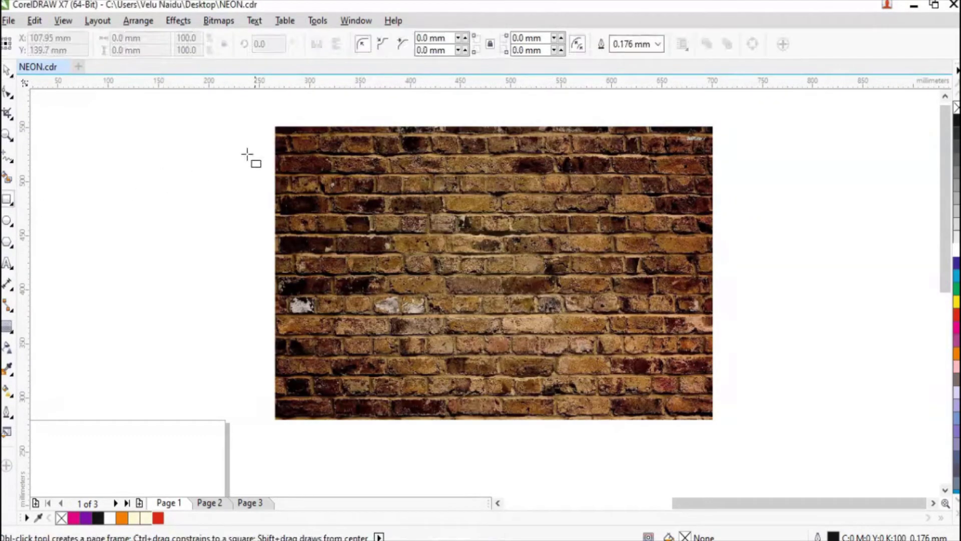
pyautogui.moveTo(275, 125)
pyautogui.mouseDown()
pyautogui.moveTo(412, 250)
pyautogui.moveTo(714, 418)
pyautogui.mouseUp()
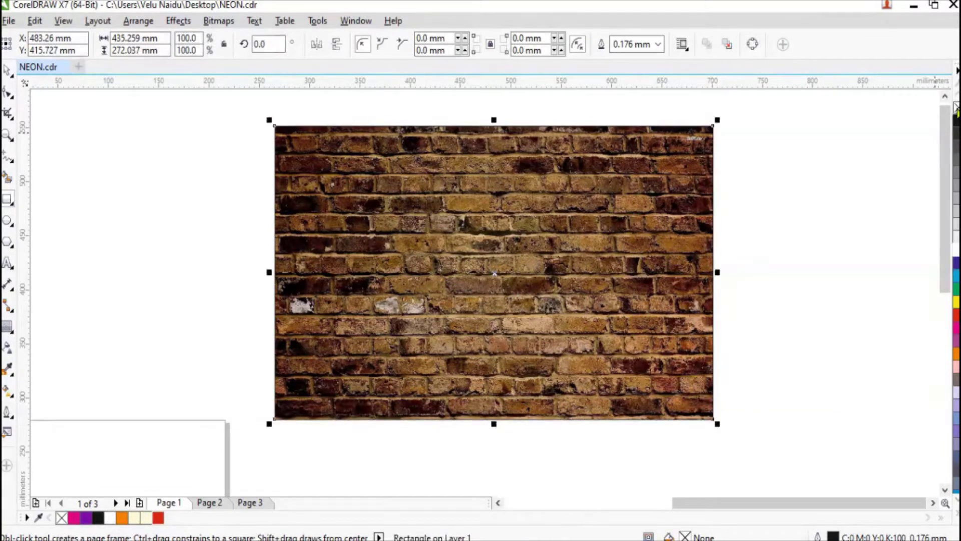
pyautogui.click(957, 120)
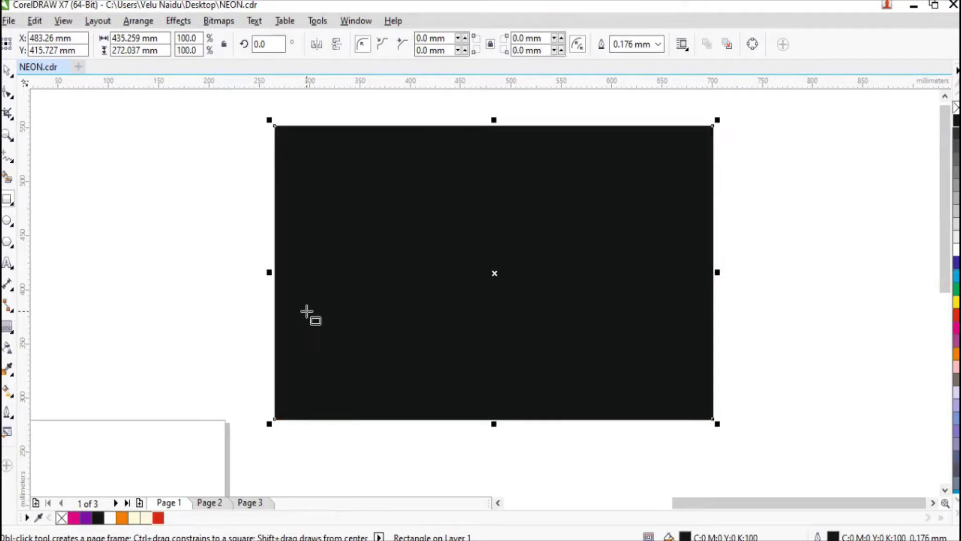
# - Drag a level fountain fill across the rectangle, make it elliptical, and shrink the ellipse
pyautogui.click(9, 391)
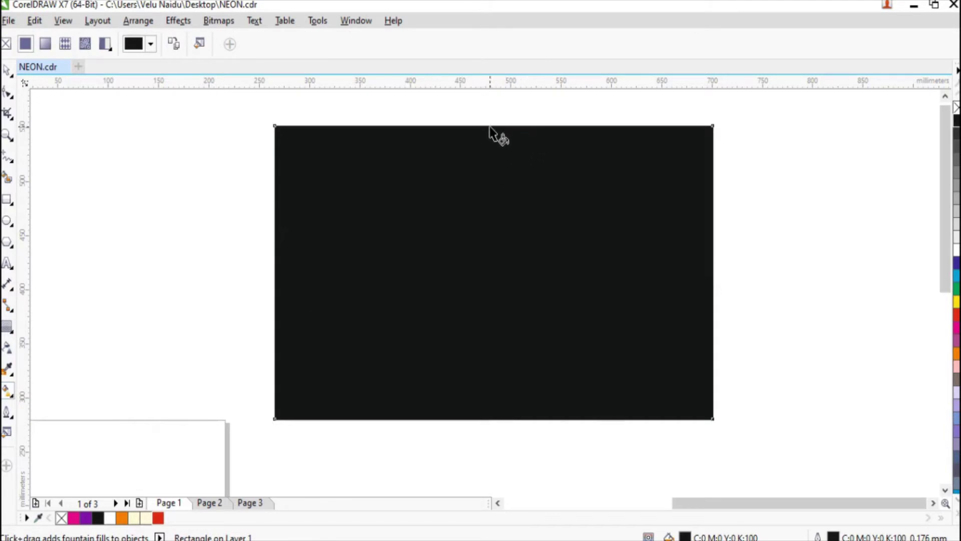
pyautogui.moveTo(490, 129); pyautogui.dragTo(489, 424)
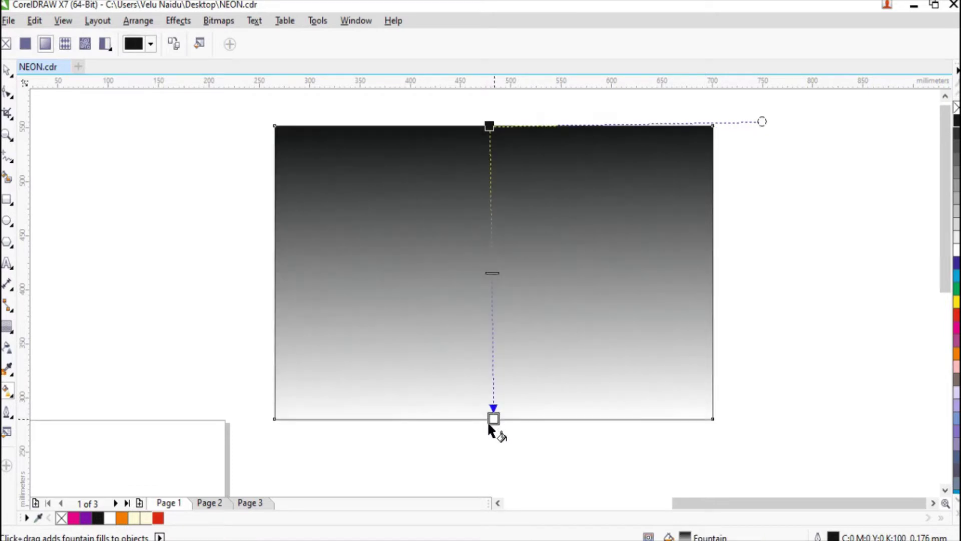
pyautogui.click(486, 421)
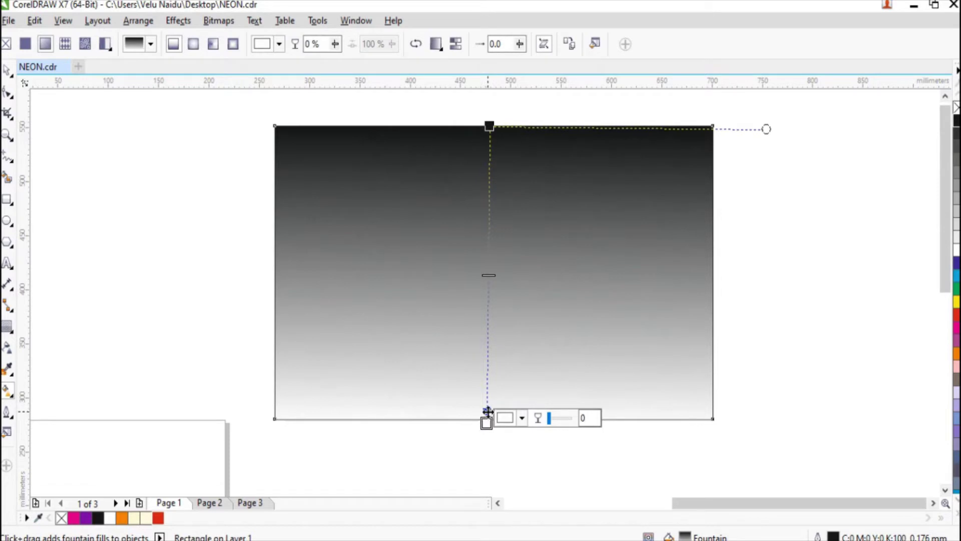
pyautogui.moveTo(487, 410); pyautogui.dragTo(492, 410)
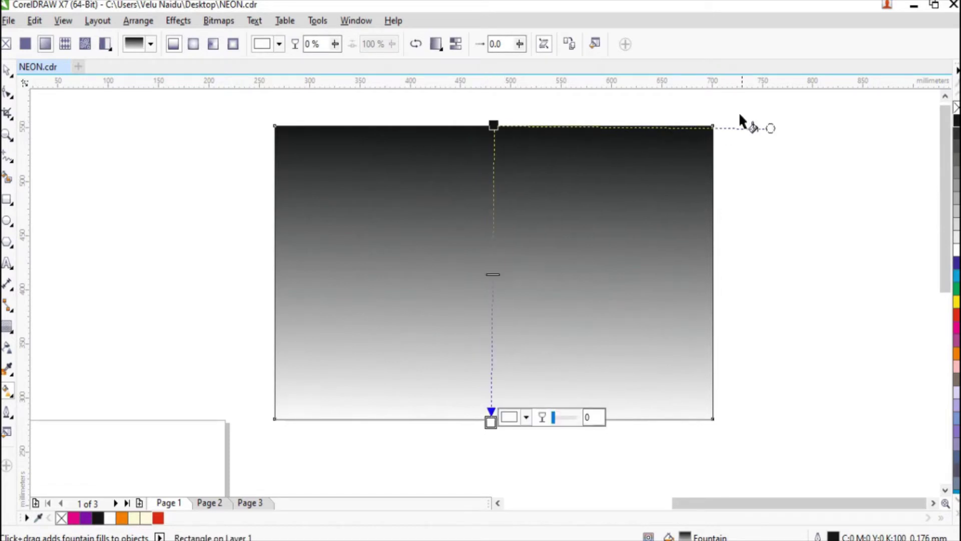
pyautogui.moveTo(771, 129); pyautogui.dragTo(769, 124)
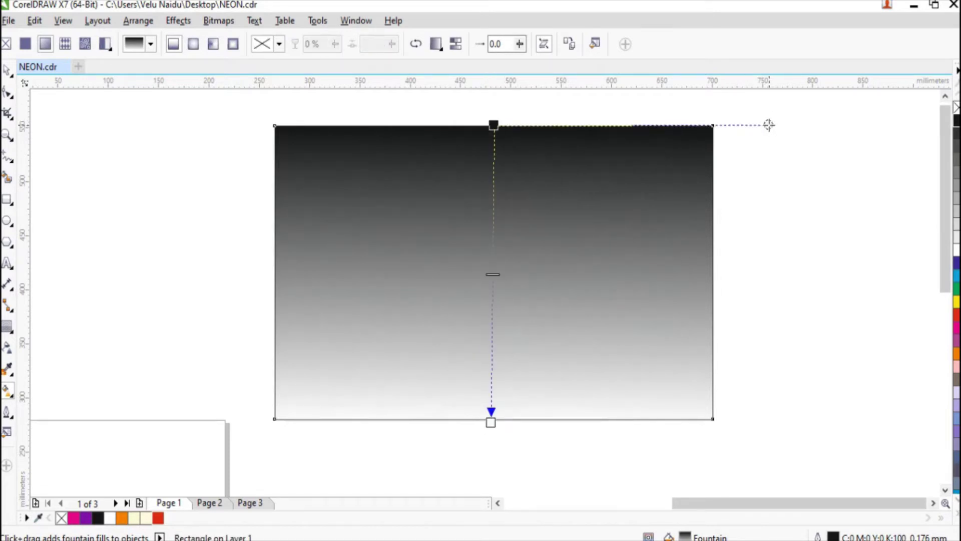
pyautogui.click(193, 44)
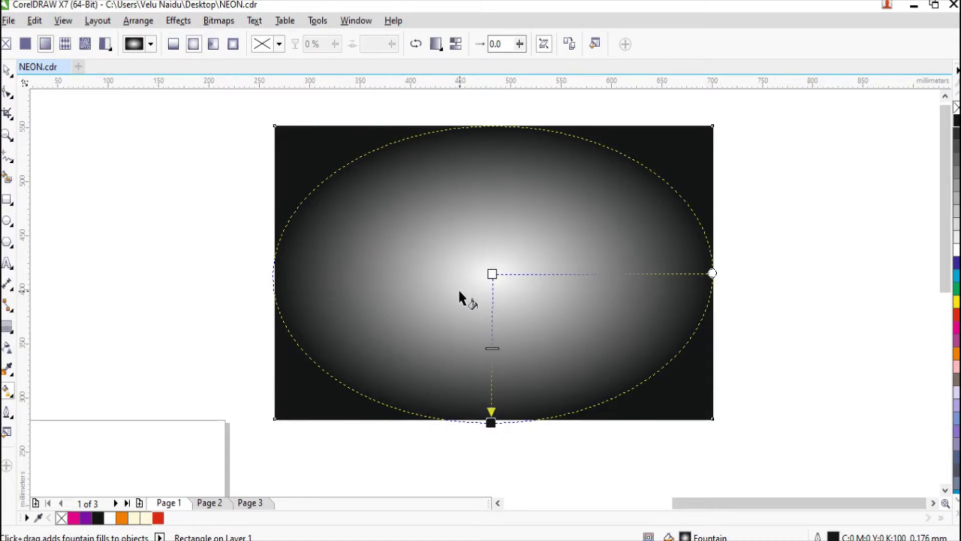
pyautogui.moveTo(491, 423); pyautogui.dragTo(490, 377)
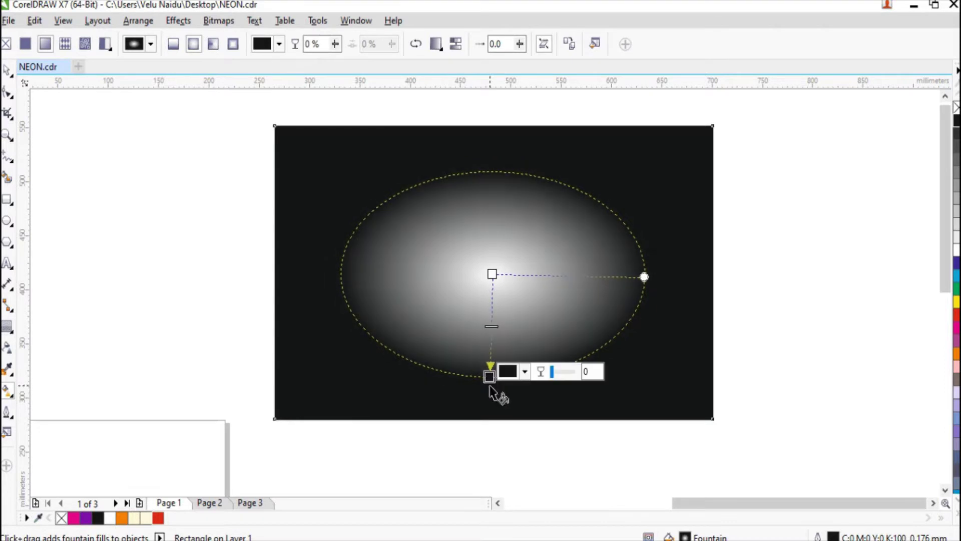
# - Set the outer gradient node to near-black C95 M93 Y47 K95 and widen the elliptical glow
pyautogui.click(525, 372)
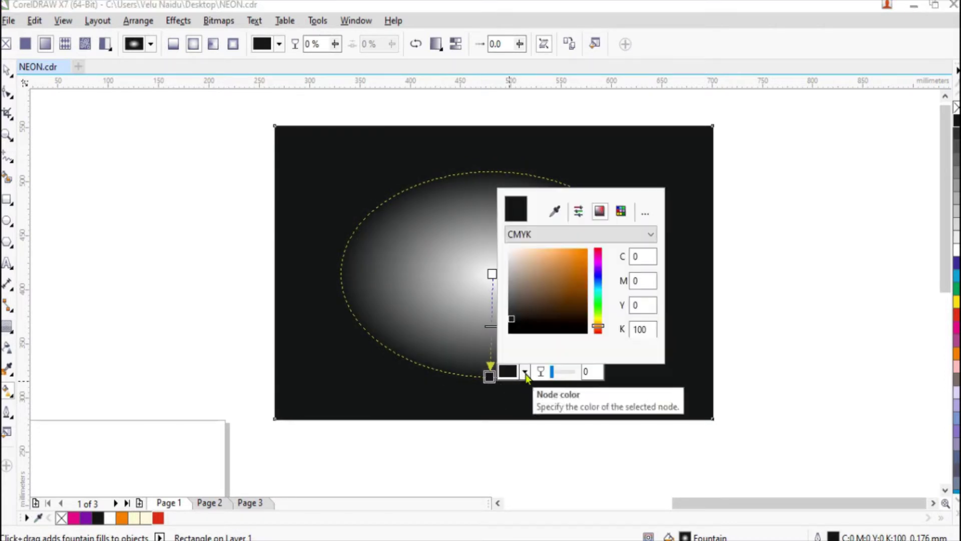
pyautogui.moveTo(511, 321); pyautogui.dragTo(512, 333)
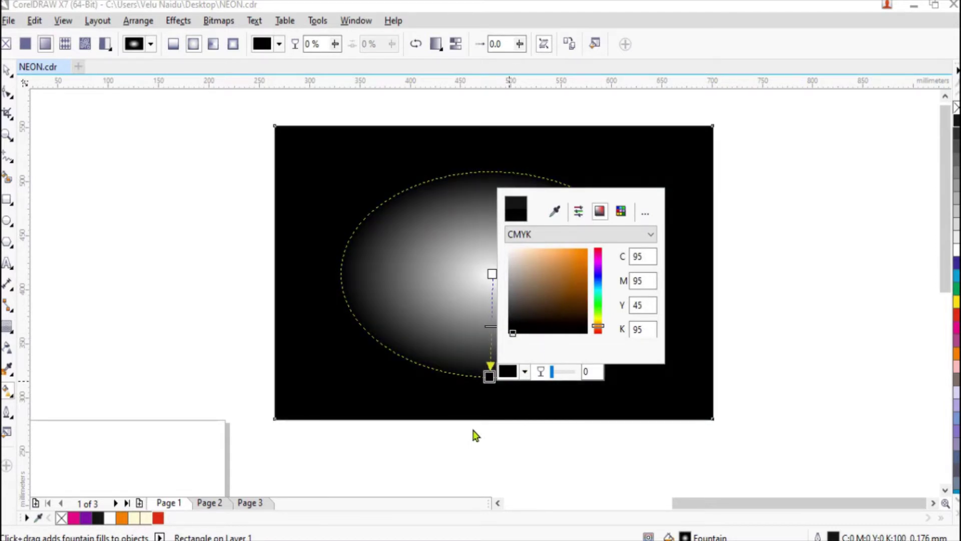
pyautogui.click(514, 329)
pyautogui.click(490, 432)
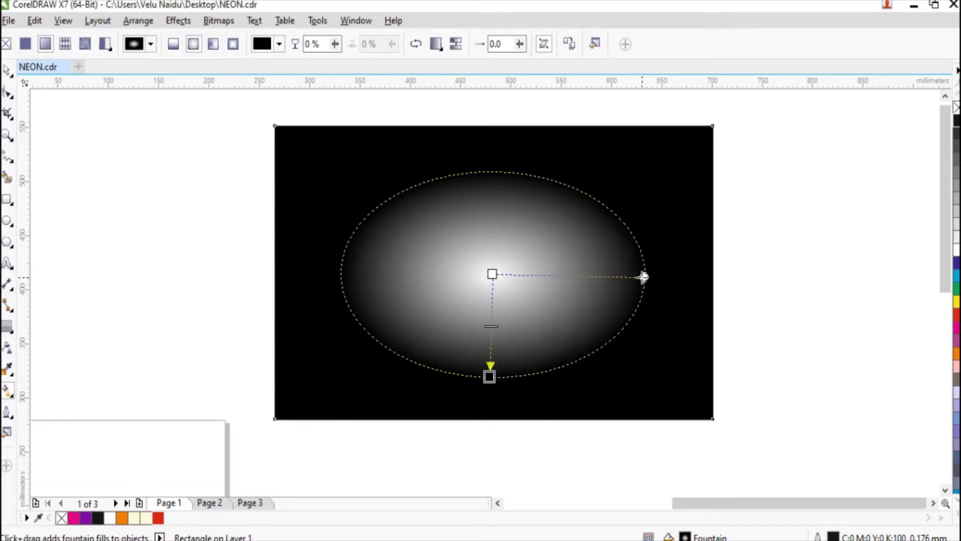
pyautogui.moveTo(645, 277); pyautogui.dragTo(661, 274)
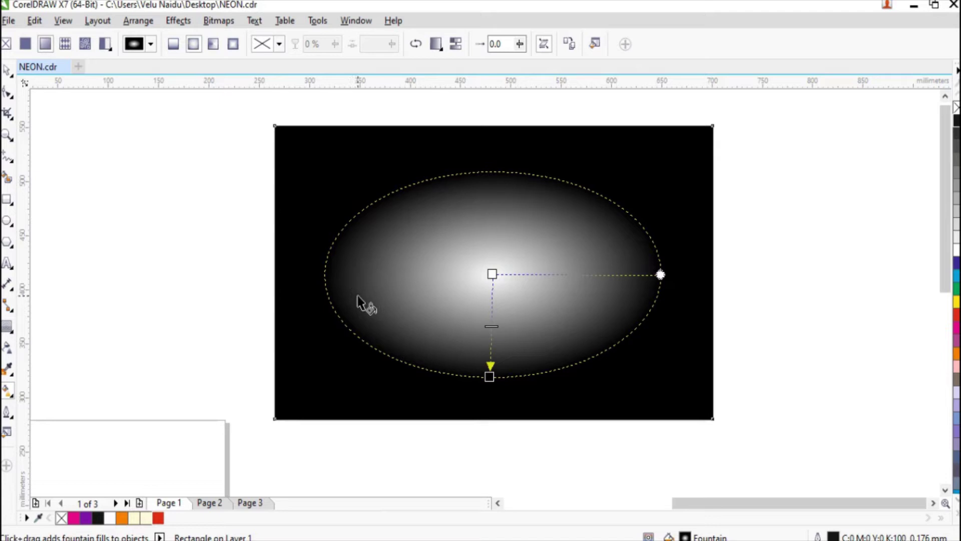
# - Make the gradient's centre node red #DB2914, tighten the ellipse slightly, then deselect to preview
pyautogui.click(492, 274)
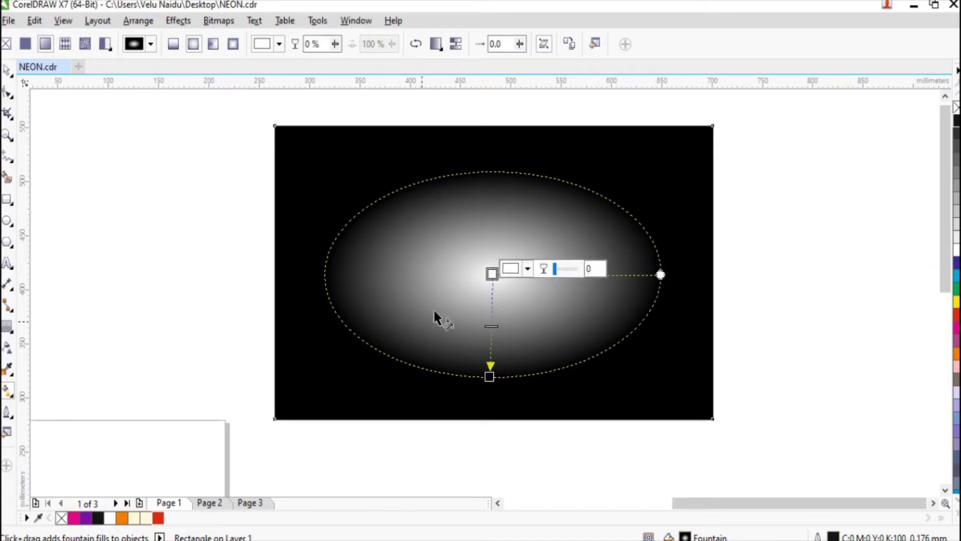
pyautogui.click(528, 270)
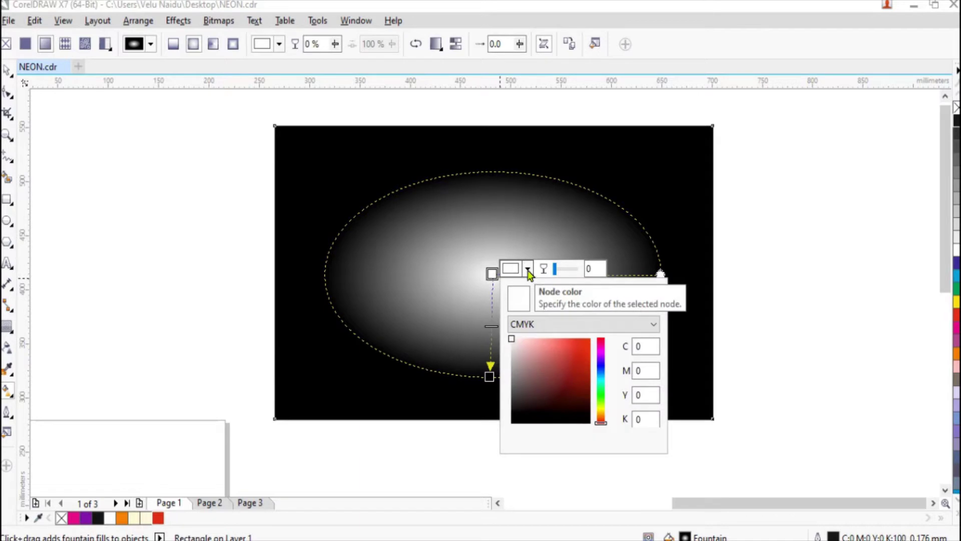
pyautogui.click(157, 521)
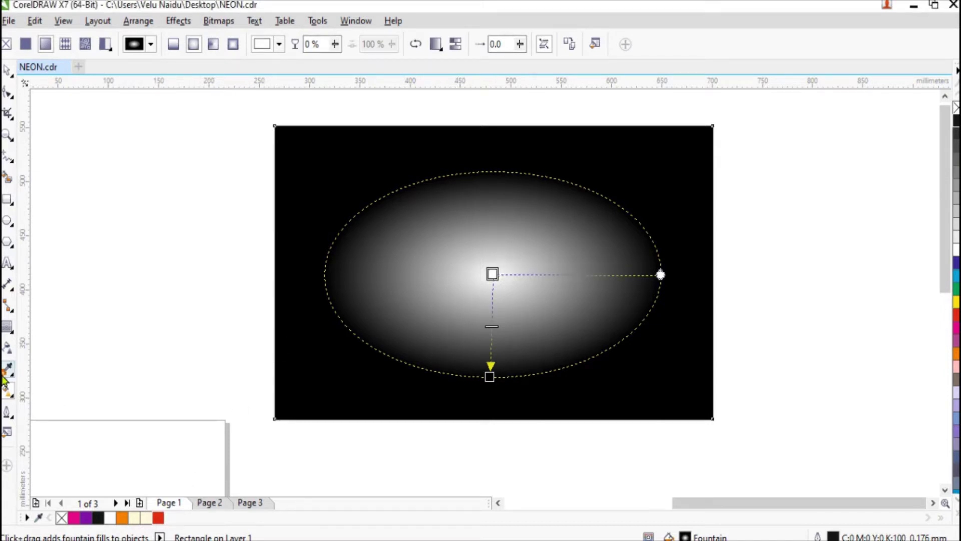
pyautogui.moveTo(492, 274)
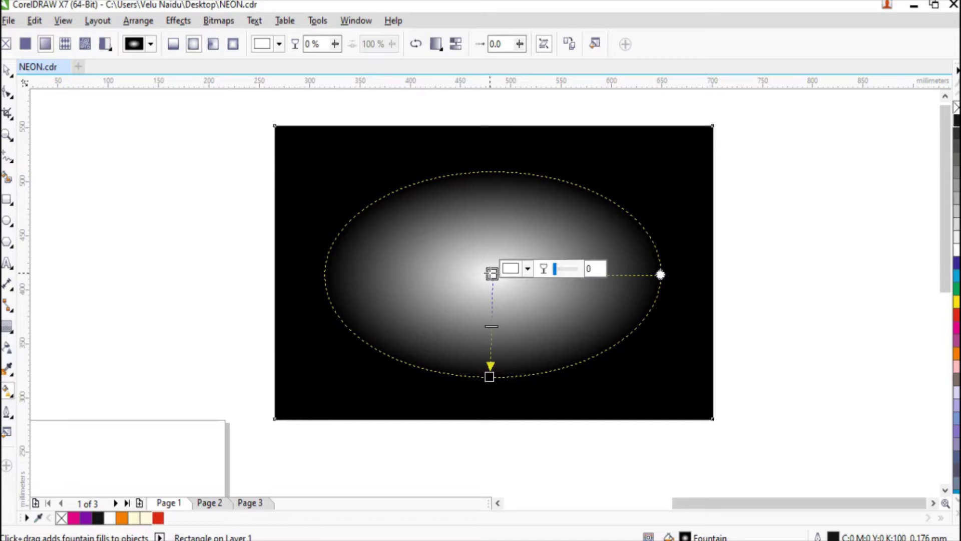
pyautogui.click(528, 269)
pyautogui.click(164, 516)
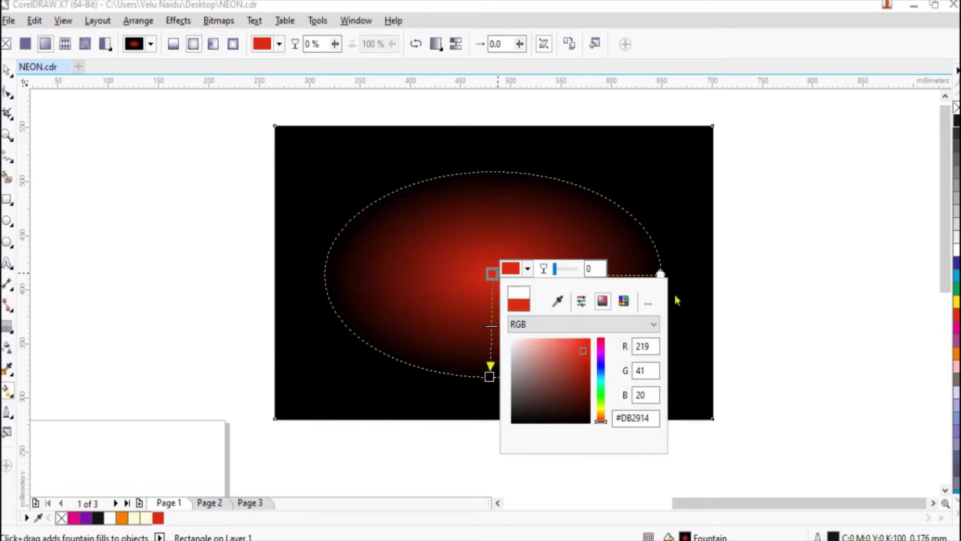
pyautogui.click(567, 235)
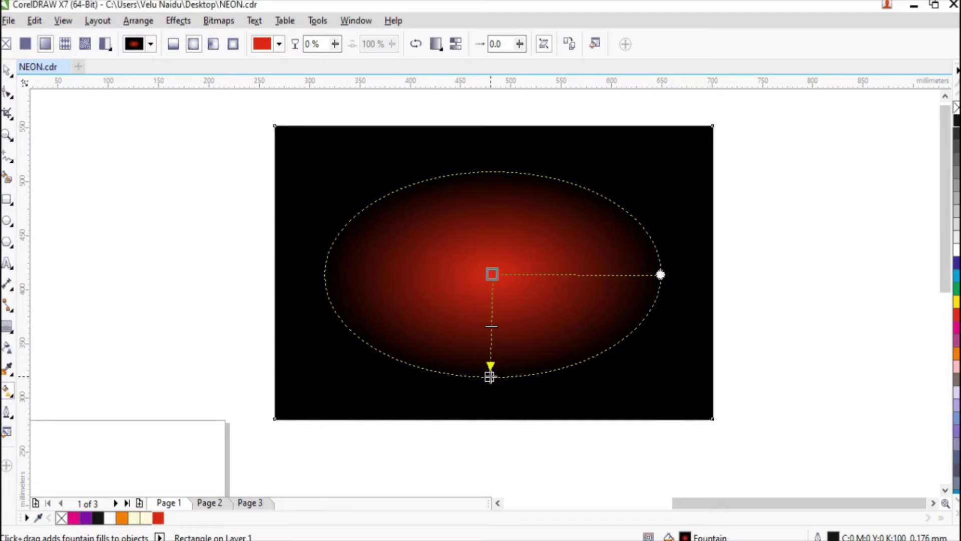
pyautogui.moveTo(490, 377); pyautogui.dragTo(490, 374)
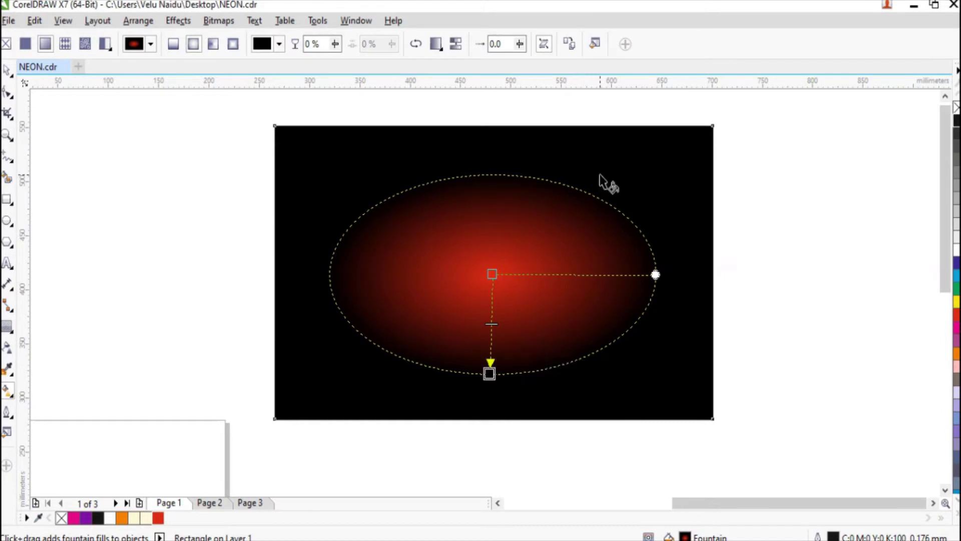
pyautogui.click(109, 296)
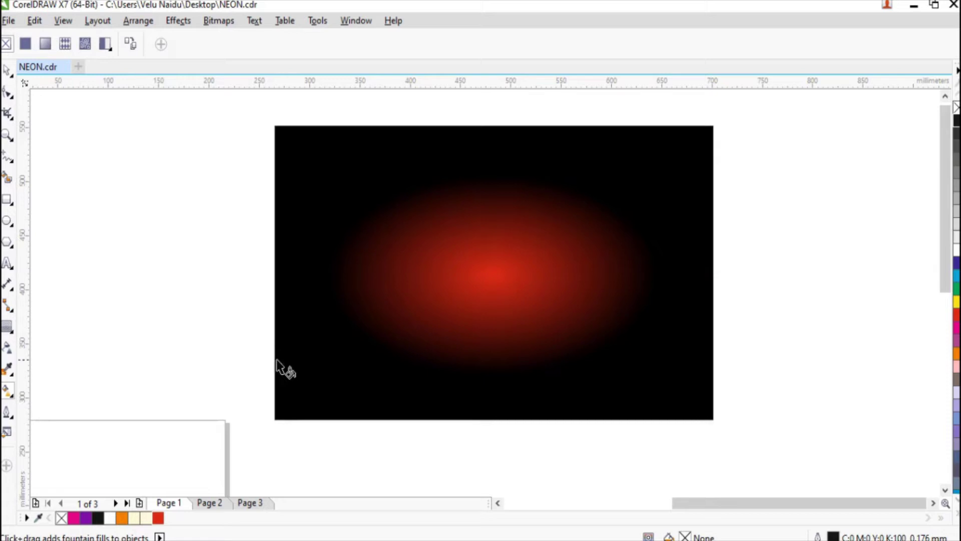
# - Set the glowing rectangle's transparency blend mode to Color Burn over the bricks
pyautogui.click(317, 377)
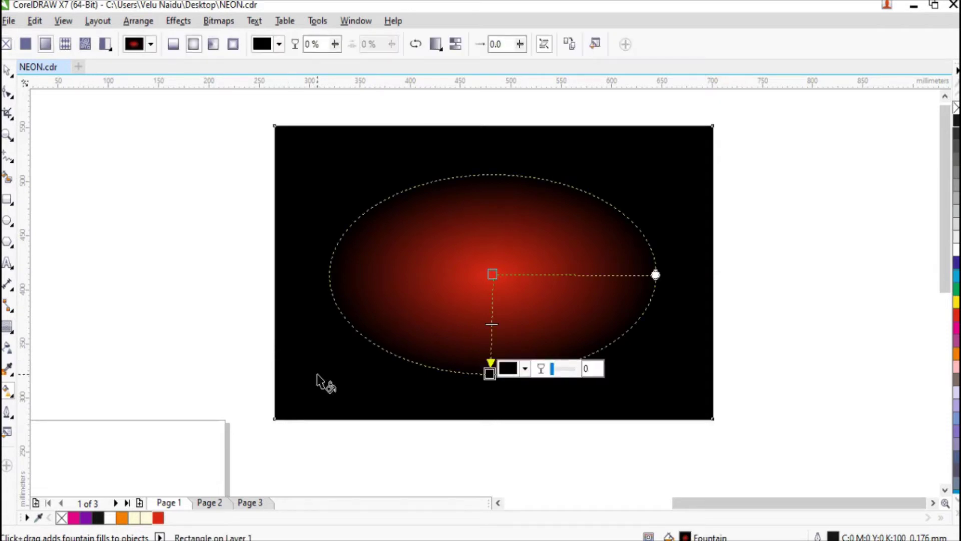
pyautogui.click(8, 348)
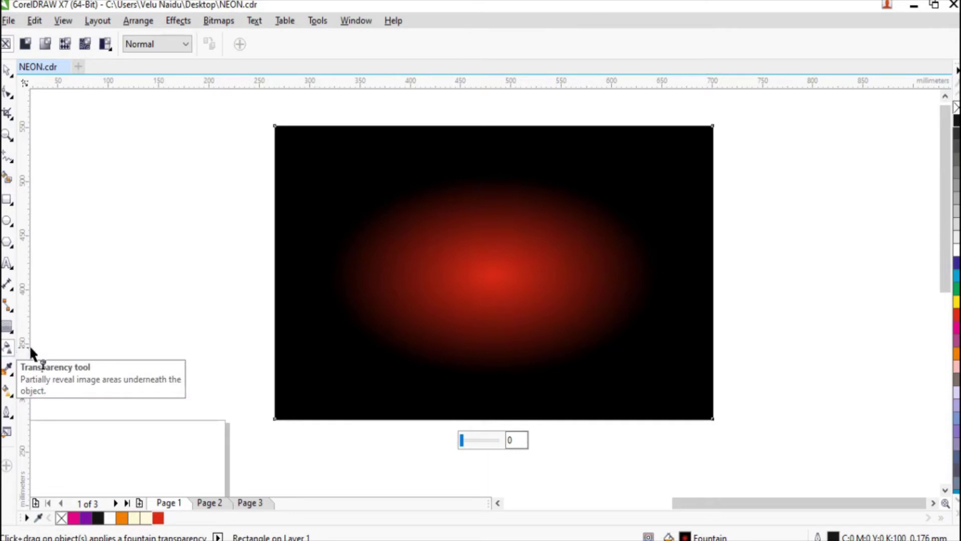
pyautogui.click(187, 44)
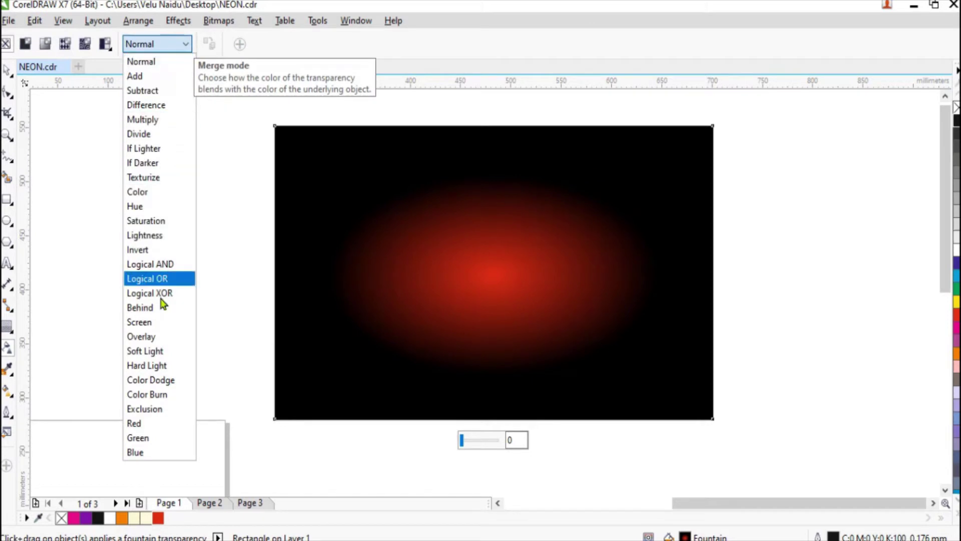
pyautogui.click(167, 395)
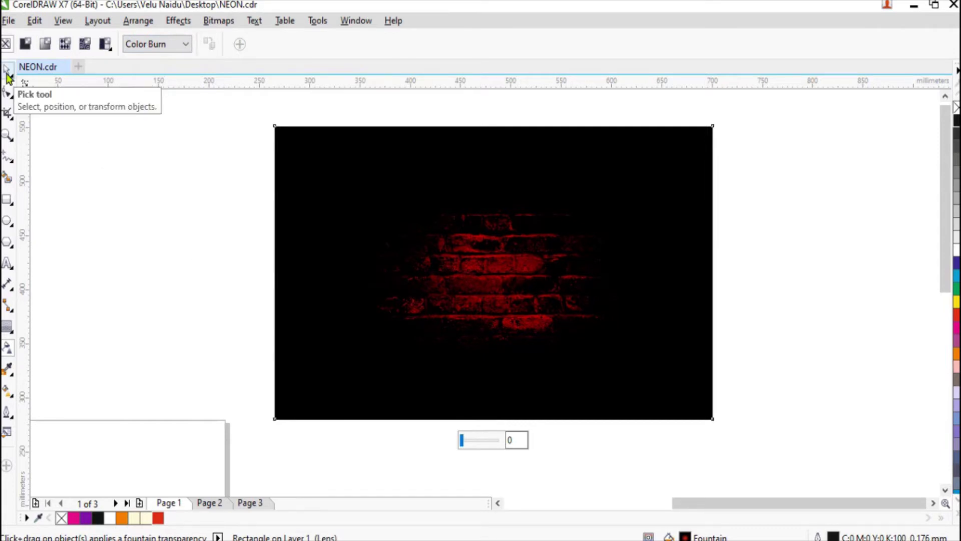
# - Stretch the radial fade wider horizontally and flatten it vertically across the wall
pyautogui.click(8, 391)
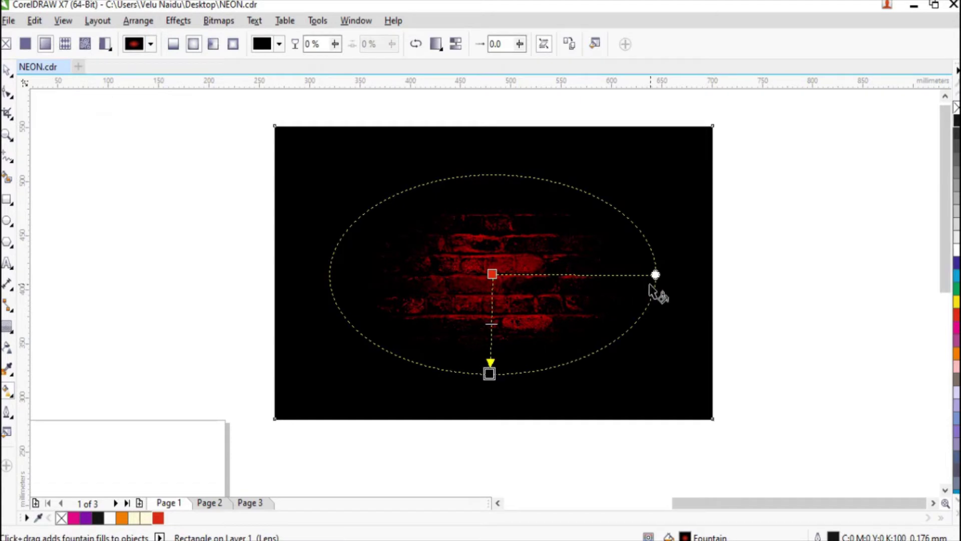
pyautogui.moveTo(656, 275); pyautogui.dragTo(671, 275)
pyautogui.moveTo(489, 373); pyautogui.dragTo(491, 369)
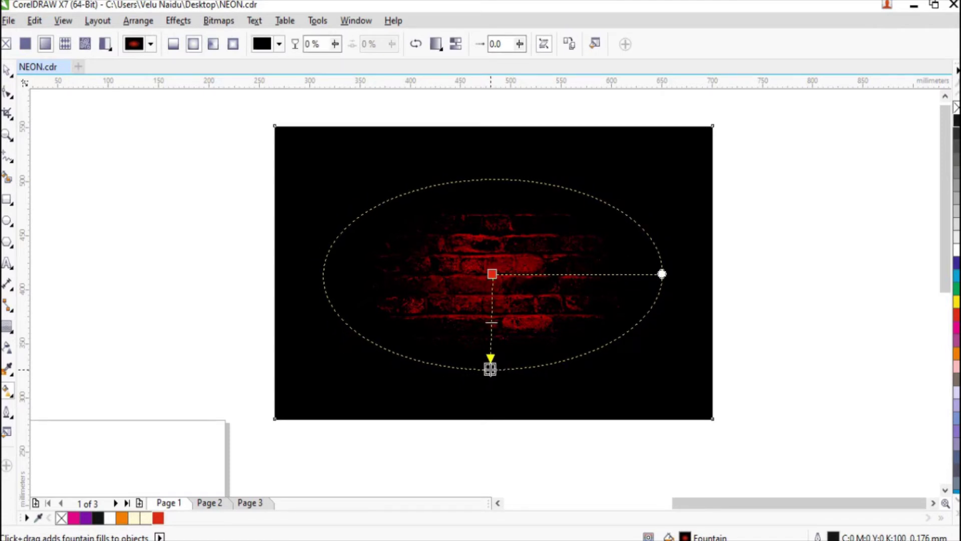
pyautogui.click(490, 369)
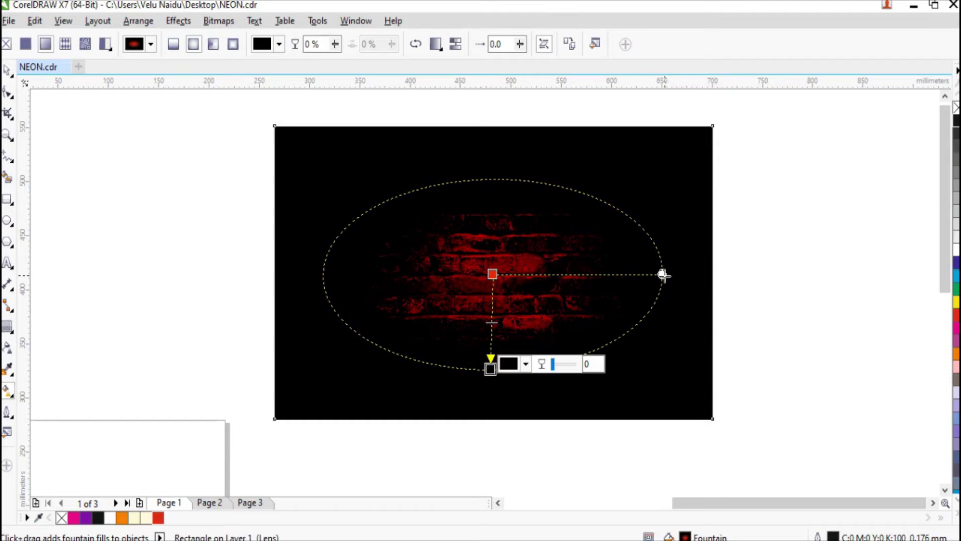
pyautogui.moveTo(662, 275); pyautogui.dragTo(675, 272)
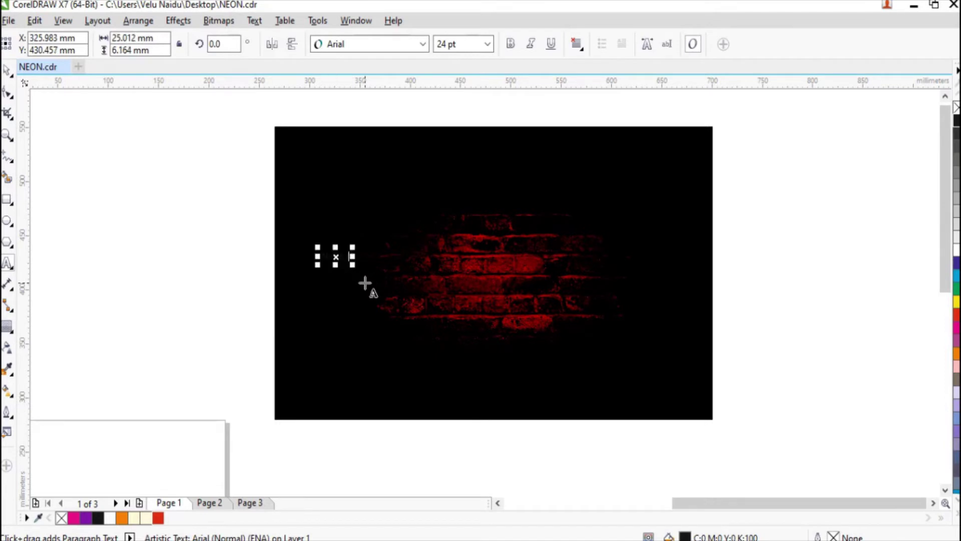
# - Scale NAIDU to about 205 pt, centre it on the wall, and set it in Good Times Rg
pyautogui.moveTo(383, 278); pyautogui.dragTo(544, 323)
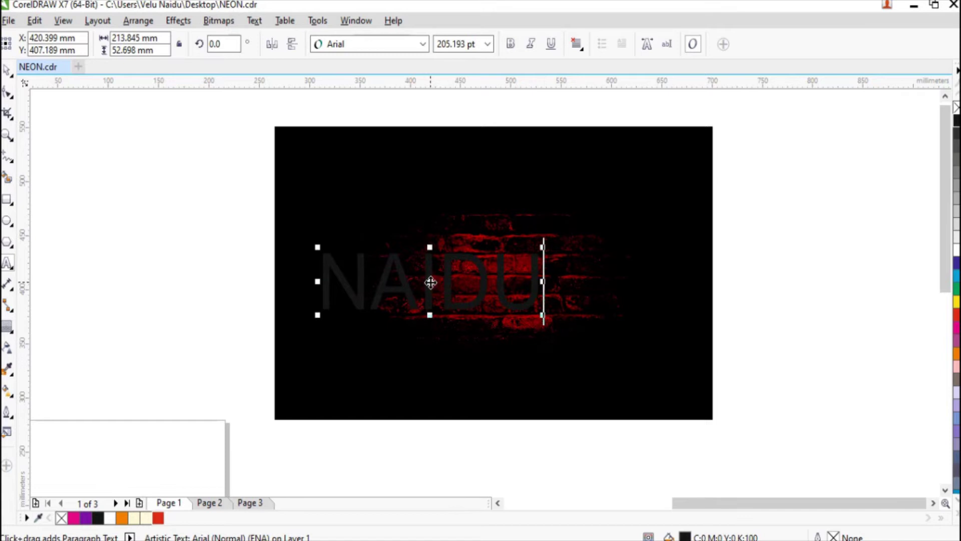
pyautogui.moveTo(433, 284); pyautogui.dragTo(496, 275)
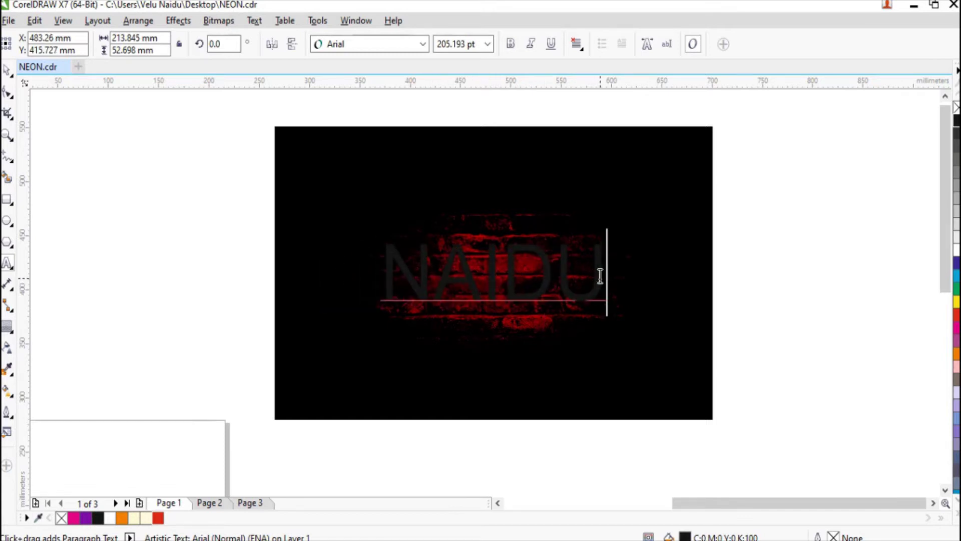
pyautogui.moveTo(604, 274); pyautogui.dragTo(404, 275)
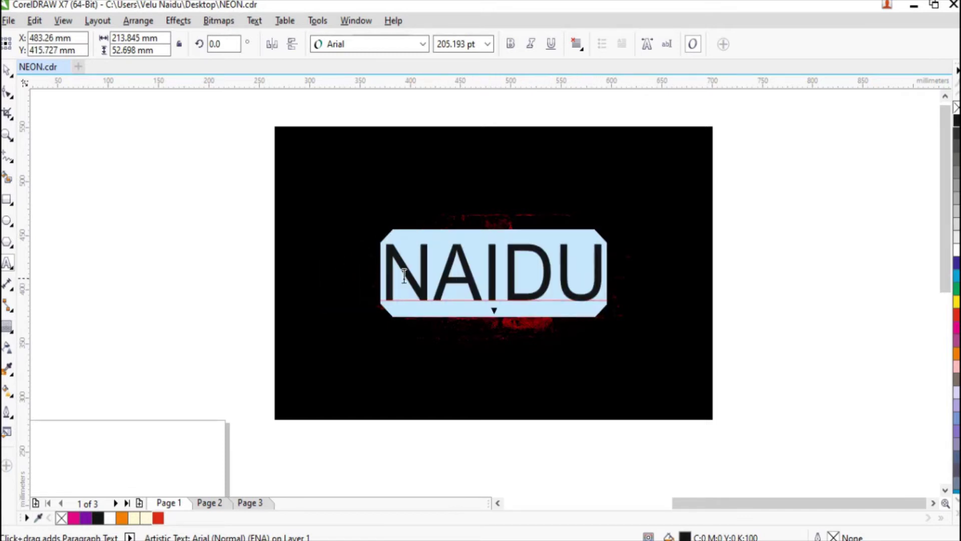
pyautogui.click(423, 44)
pyautogui.click(401, 82)
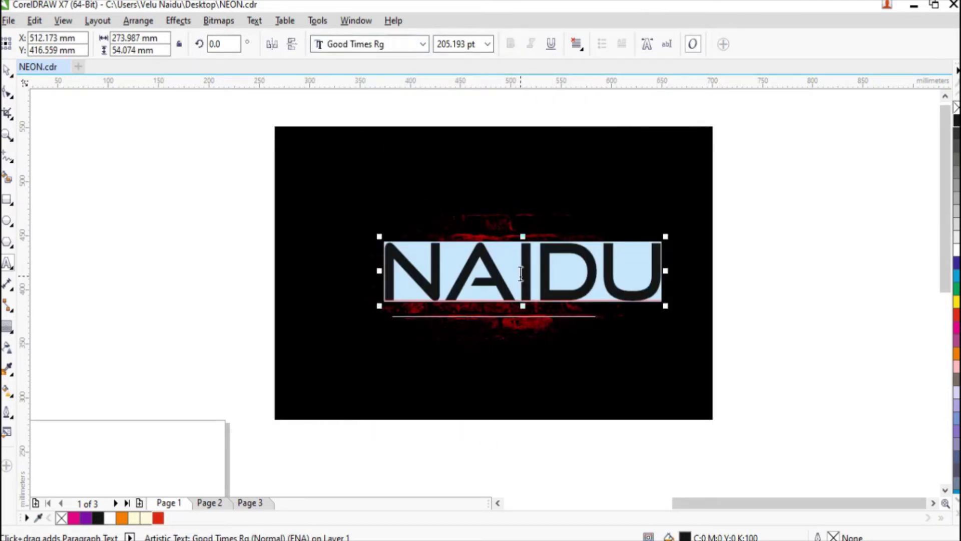
pyautogui.click(520, 272)
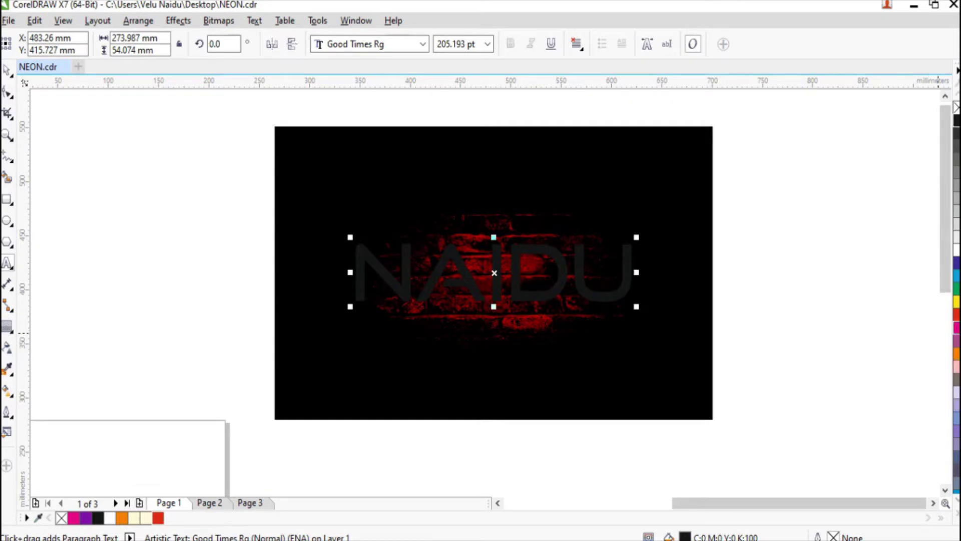
# - Colour NAIDU magenta (C0 M100 Y0 K0), then select it as a whole object
pyautogui.click(956, 327)
pyautogui.moveTo(643, 289); pyautogui.dragTo(366, 287)
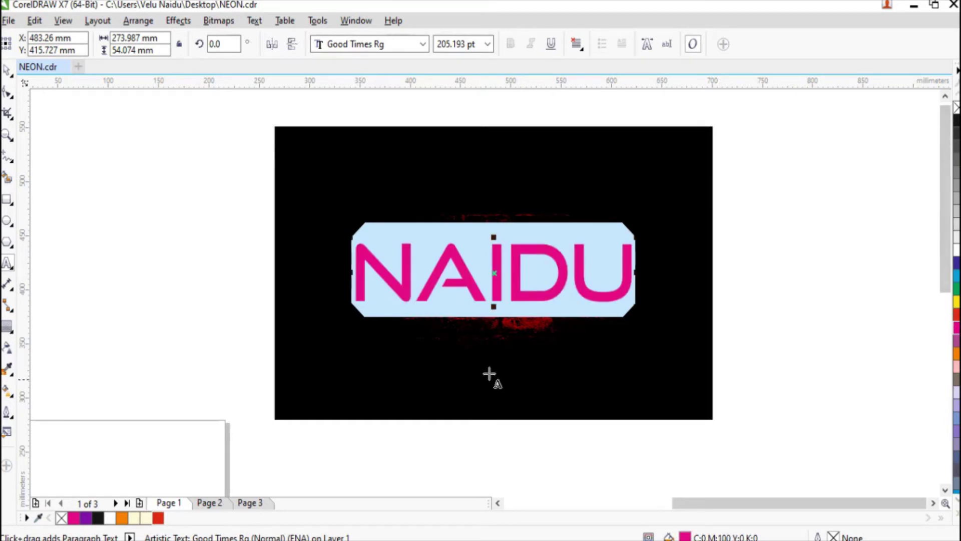
pyautogui.click(233, 242)
pyautogui.scroll(2, 417, 275)
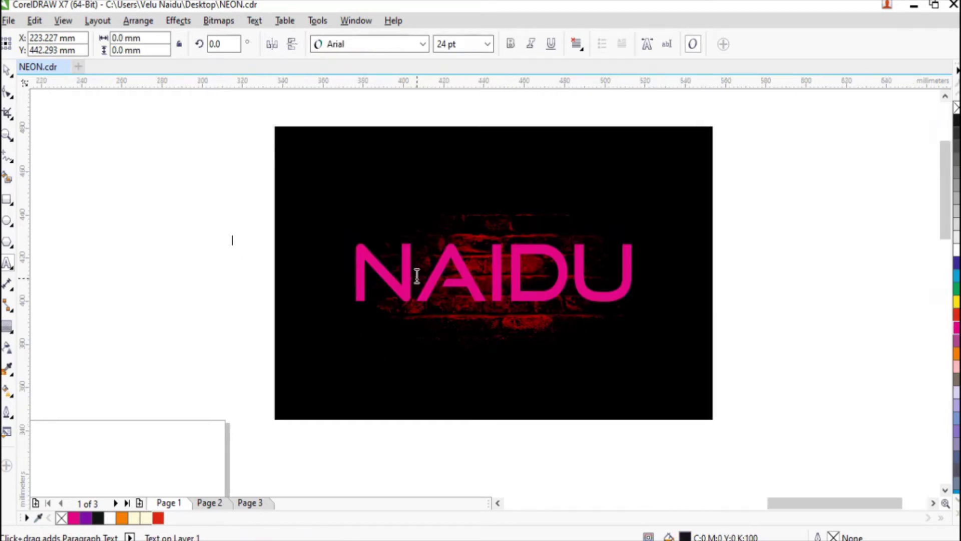
pyautogui.click(7, 70)
pyautogui.click(303, 306)
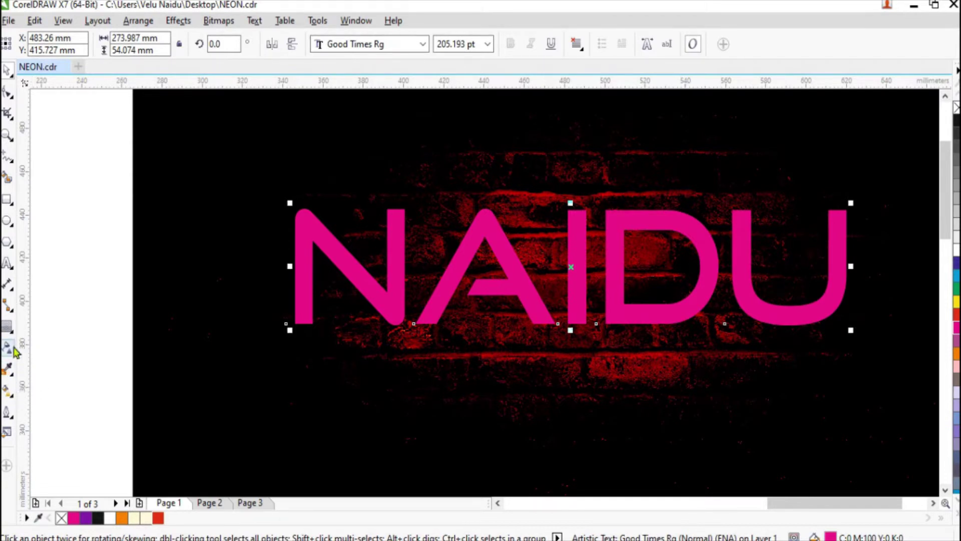
# - Add a 2-step inside contour at about 1.583 mm offset to the NAIDU letters
pyautogui.click(7, 331)
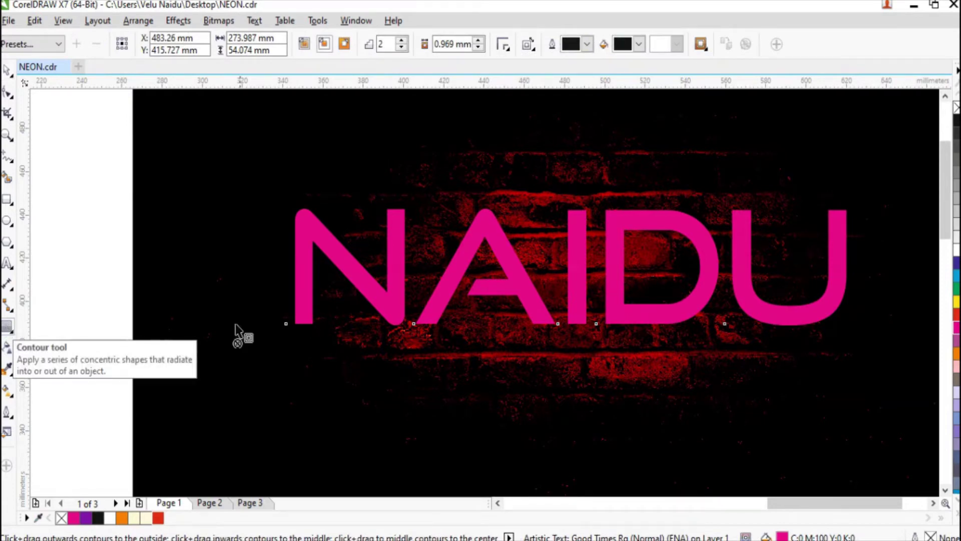
pyautogui.scroll(1, 292, 330)
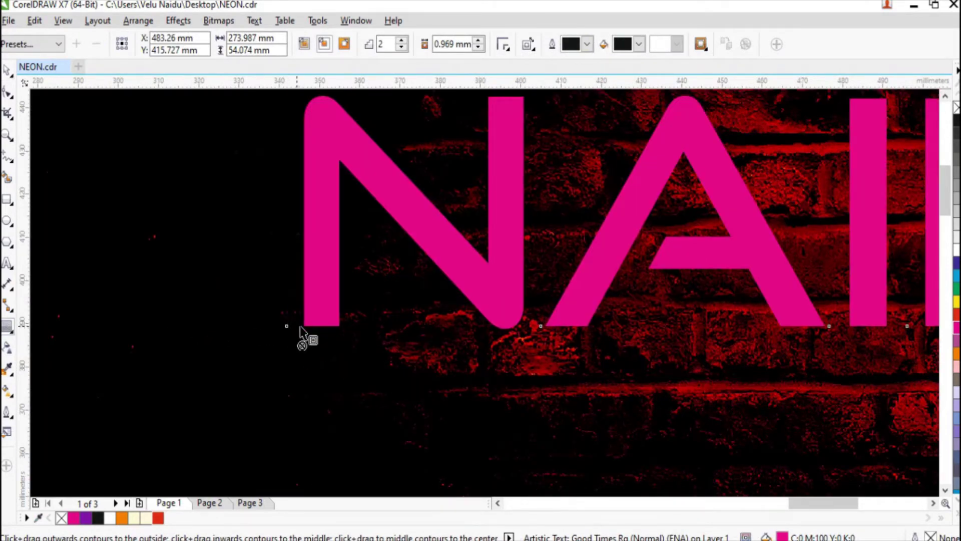
pyautogui.moveTo(301, 330); pyautogui.dragTo(318, 326)
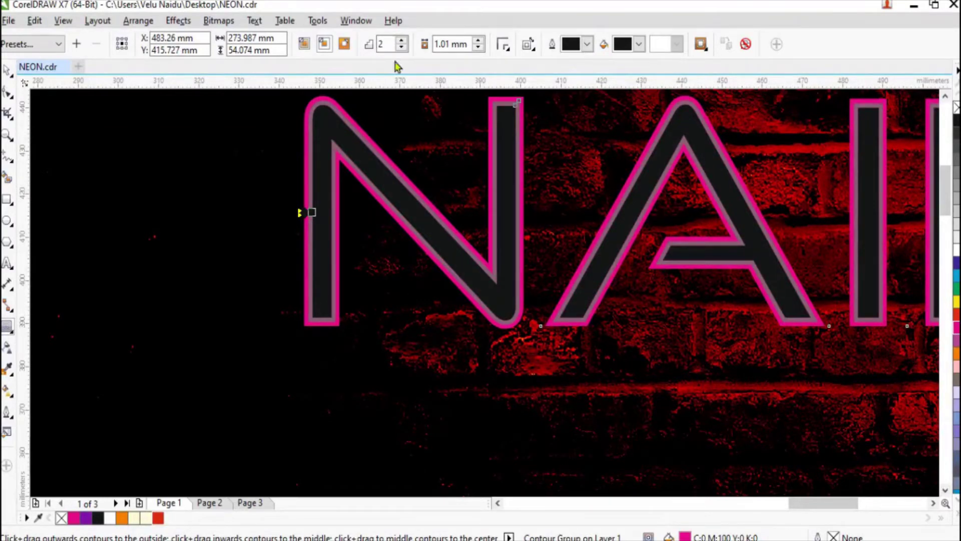
pyautogui.scroll(3, 314, 324)
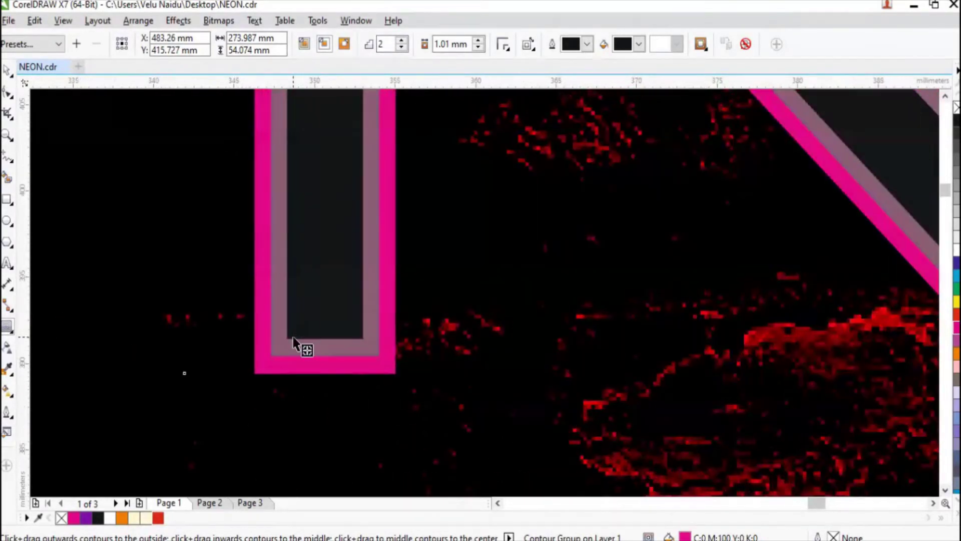
pyautogui.moveTo(286, 337); pyautogui.dragTo(302, 330)
pyautogui.scroll(-3, 220, 356)
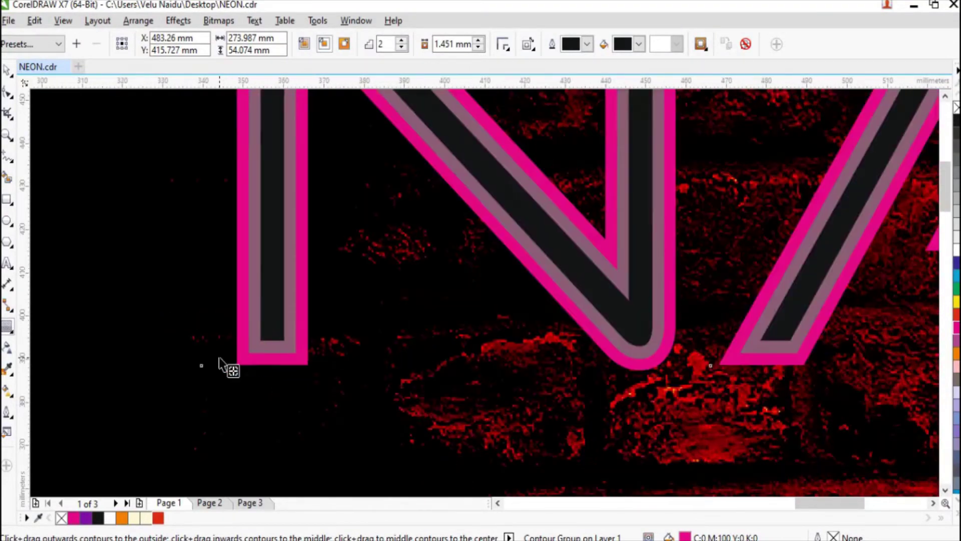
pyautogui.scroll(-2, 301, 330)
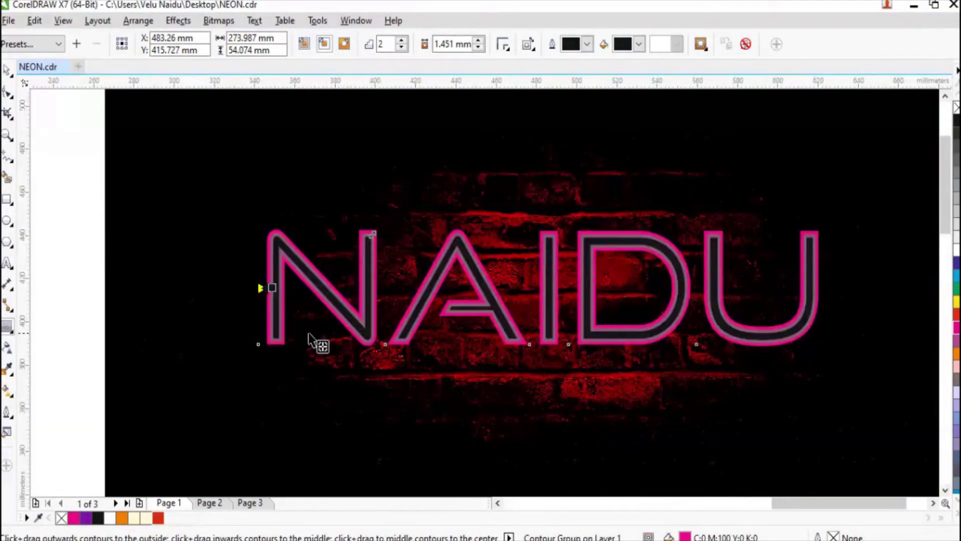
pyautogui.scroll(2, 261, 316)
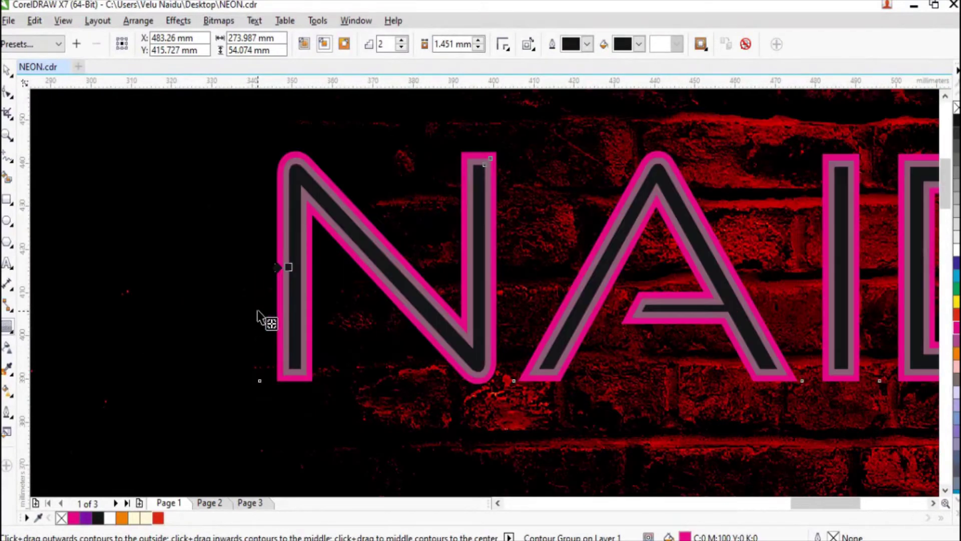
pyautogui.scroll(3, 285, 374)
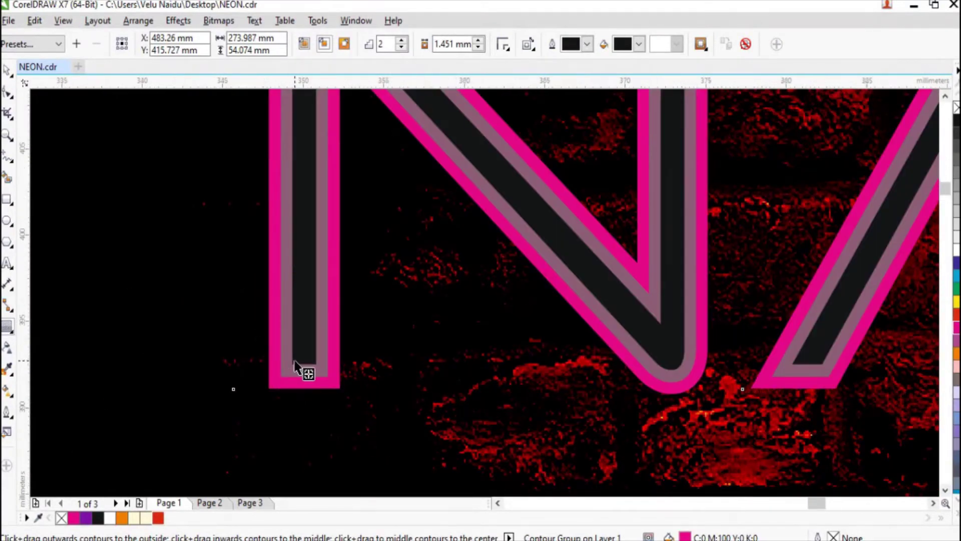
pyautogui.scroll(2, 289, 367)
pyautogui.moveTo(284, 374); pyautogui.dragTo(296, 374)
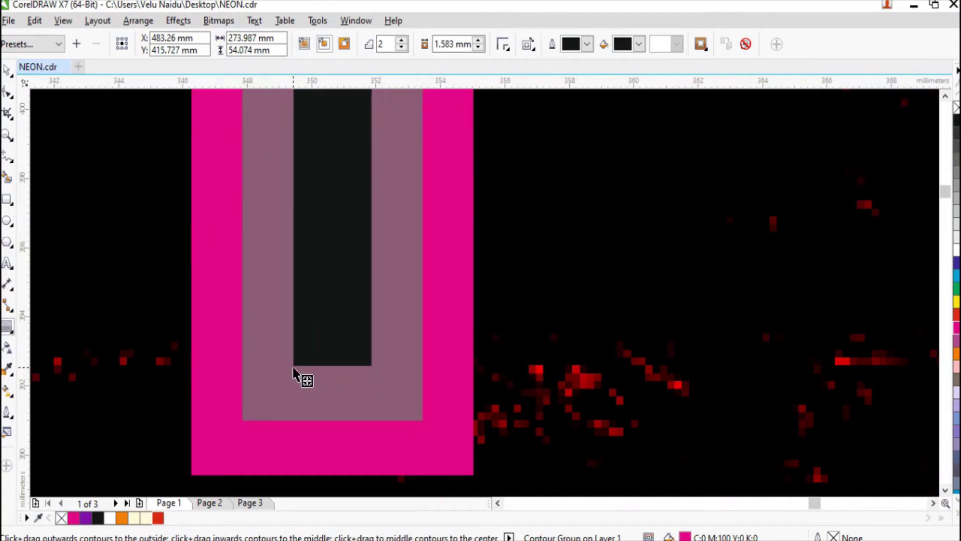
pyautogui.scroll(-3, 235, 397)
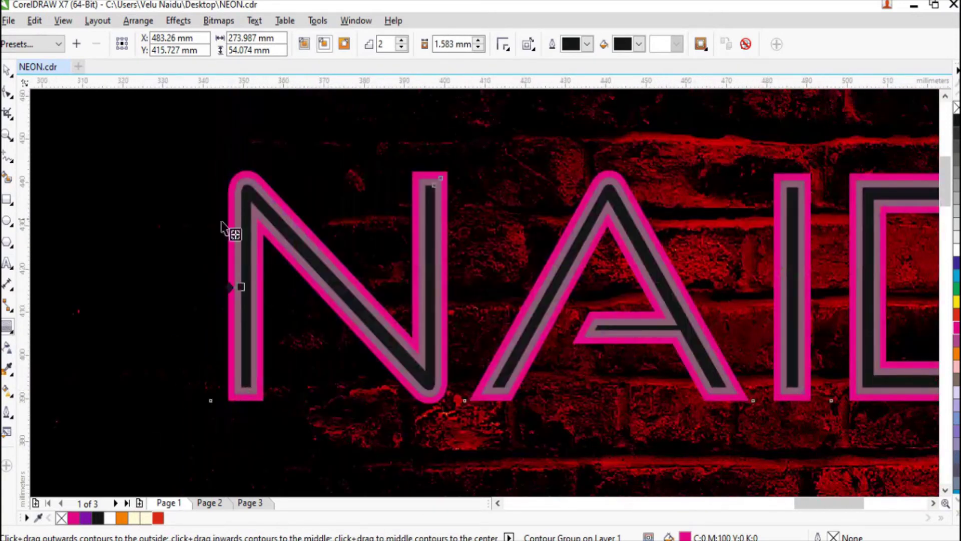
pyautogui.click(8, 72)
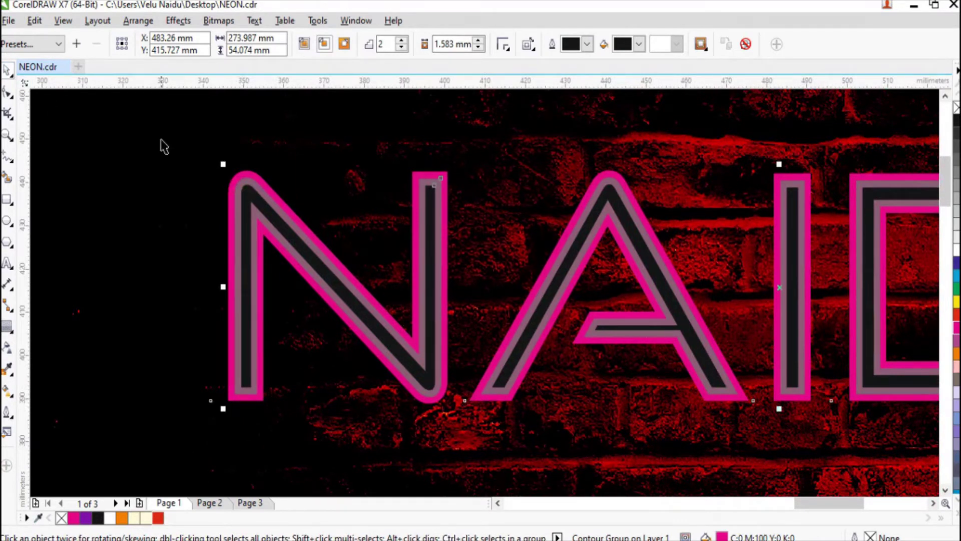
# - Break the contour group apart from the NAIDU text
pyautogui.click(138, 22)
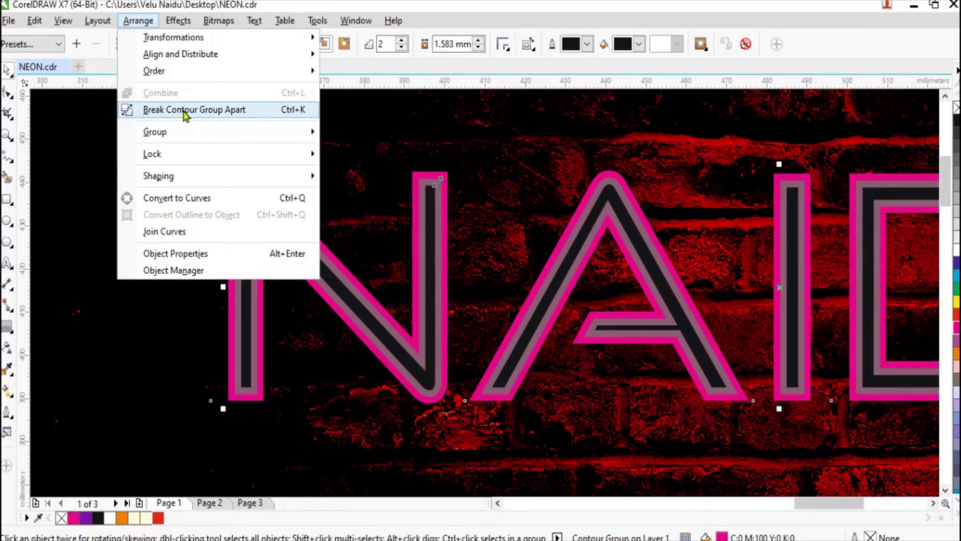
pyautogui.click(183, 110)
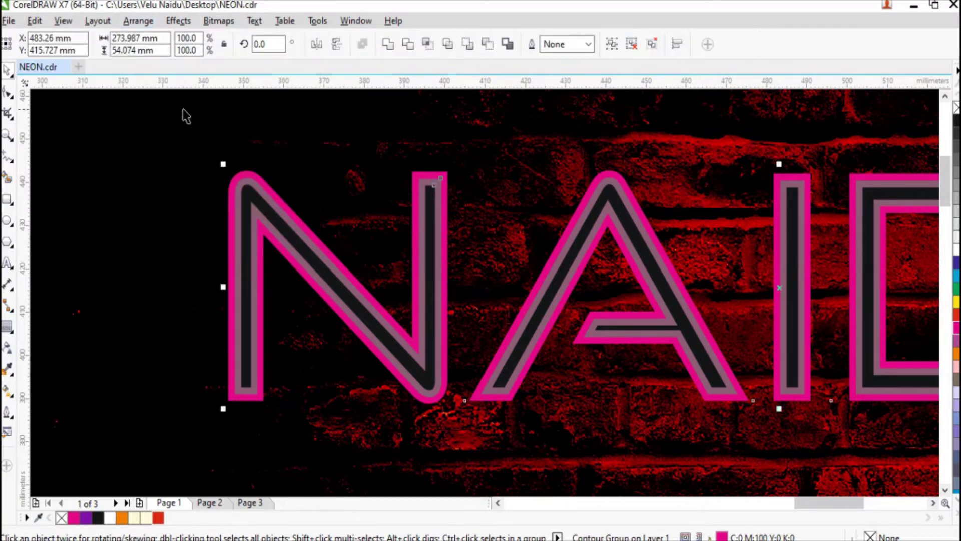
pyautogui.click(122, 286)
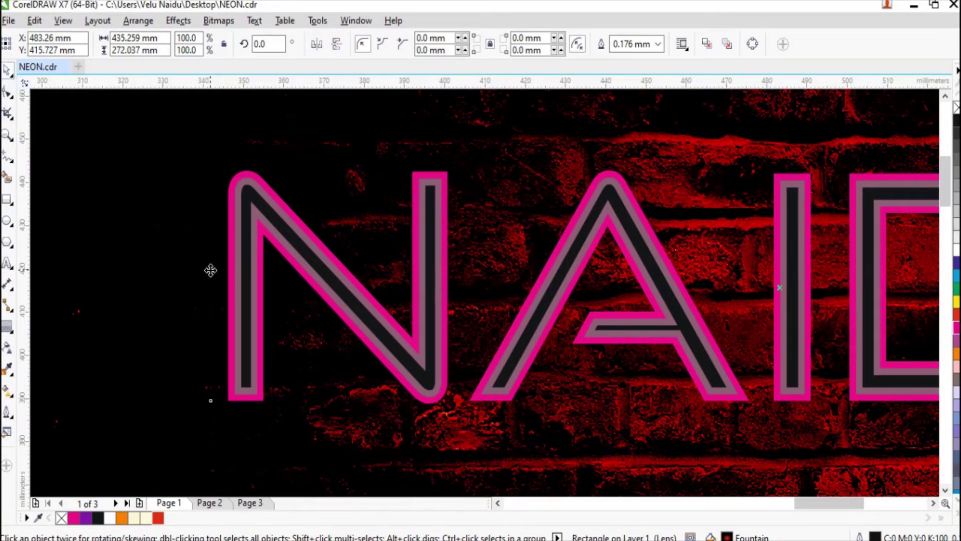
# - Convert the original magenta NAIDU text into a 300 dpi bitmap
pyautogui.click(230, 274)
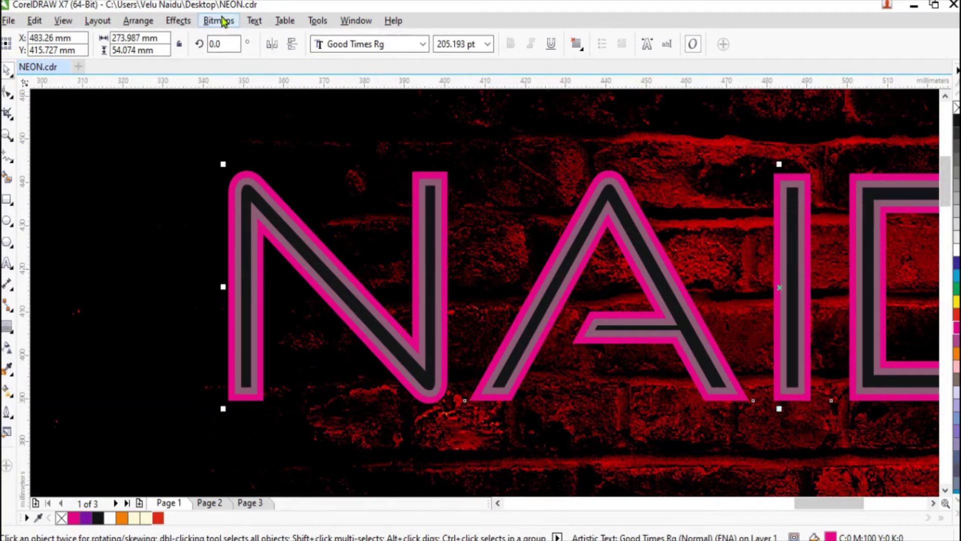
pyautogui.click(219, 20)
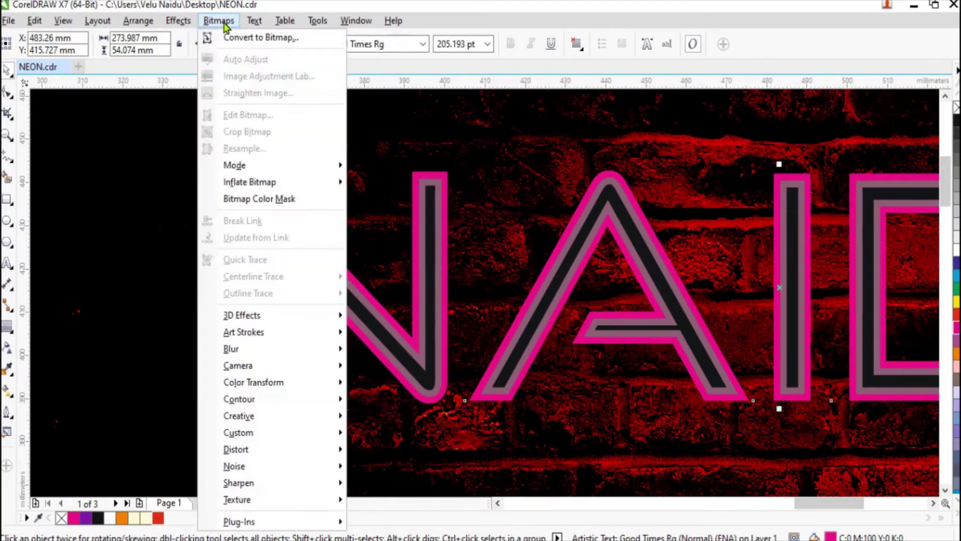
pyautogui.click(253, 38)
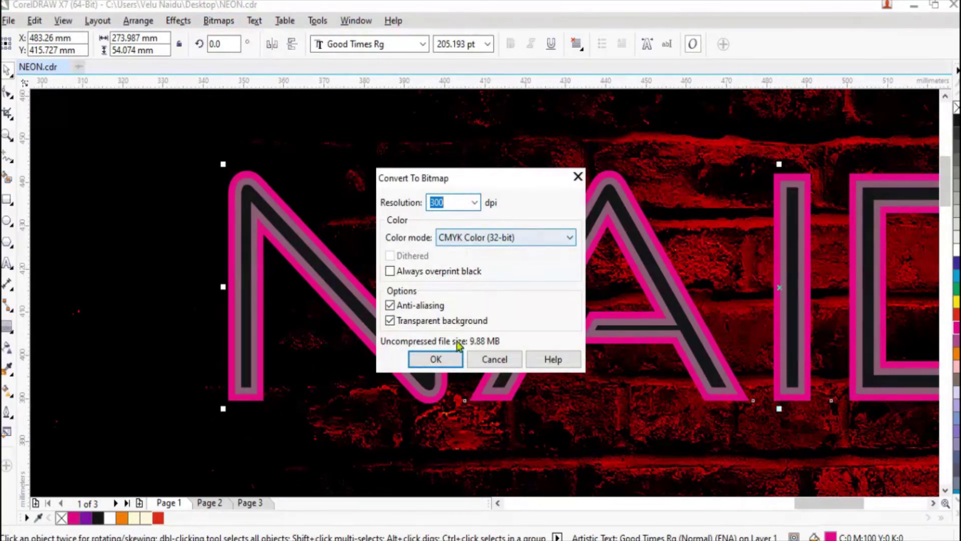
pyautogui.click(448, 358)
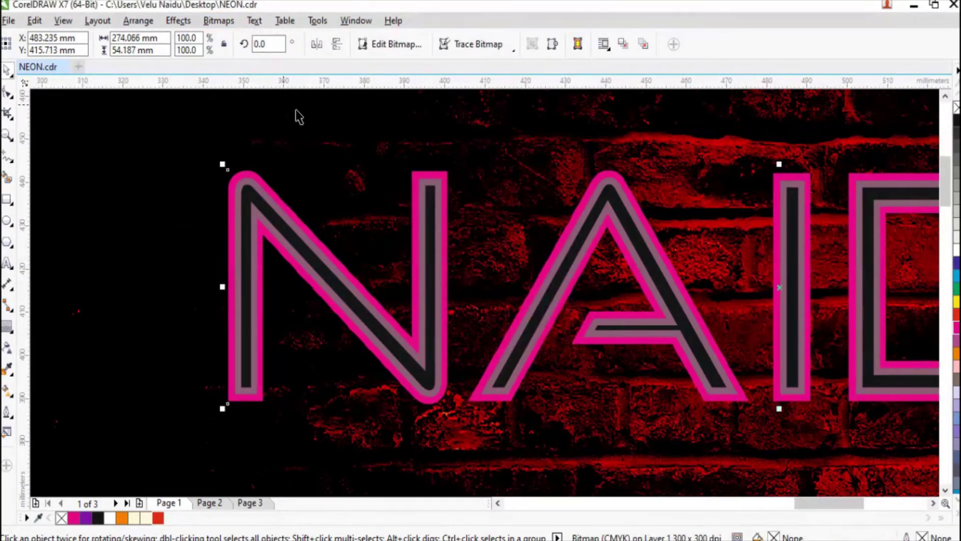
# - Apply a 40-pixel Gaussian Blur to the magenta NAIDU bitmap for a soft halo
pyautogui.click(223, 22)
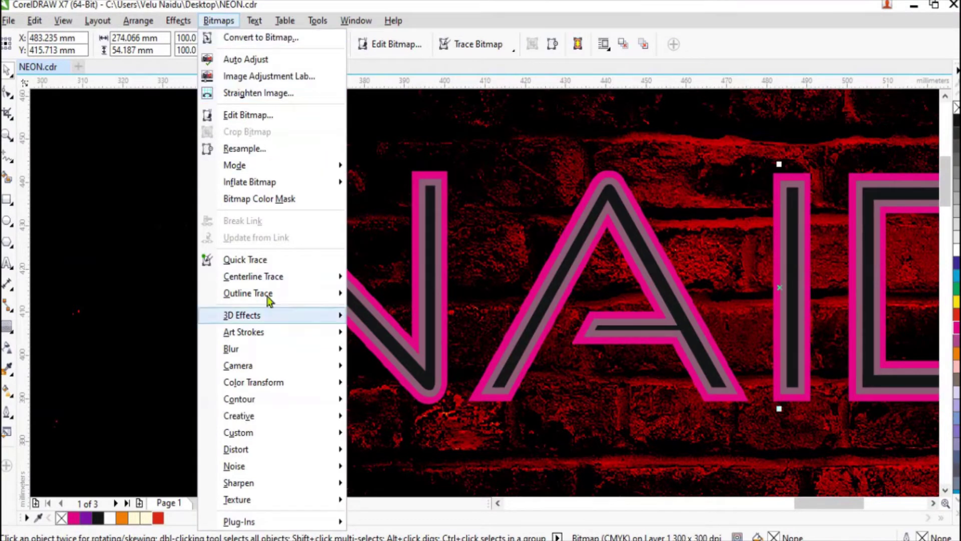
pyautogui.moveTo(265, 360)
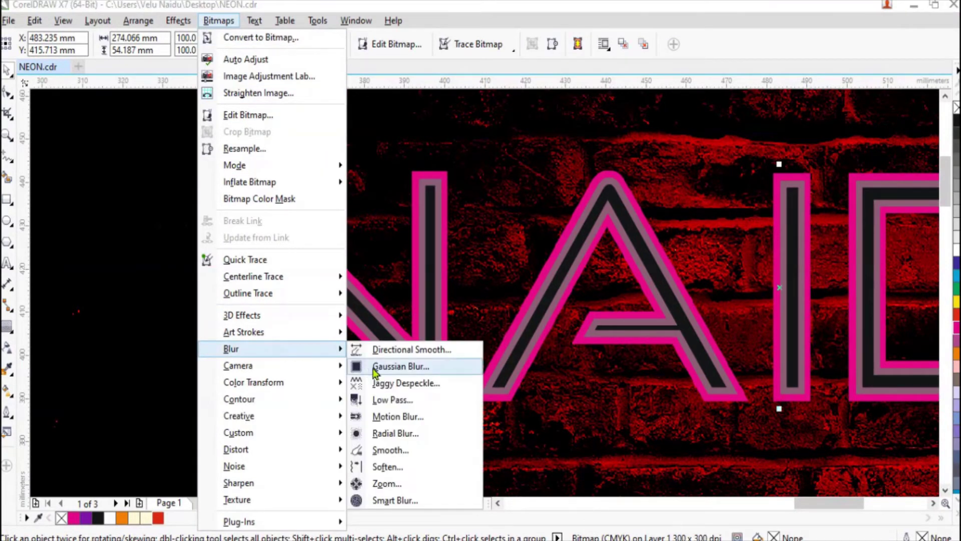
pyautogui.click(403, 370)
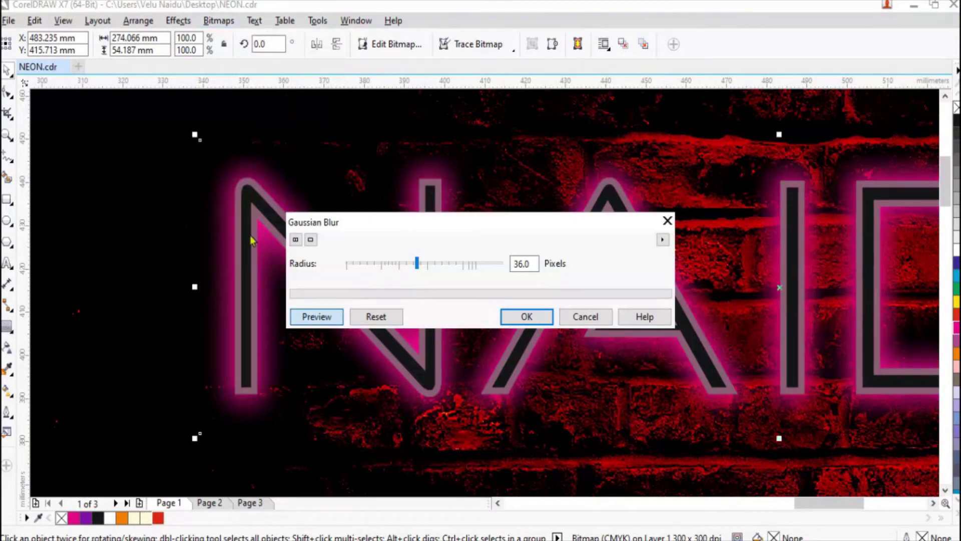
pyautogui.click(419, 268)
pyautogui.press('Right')
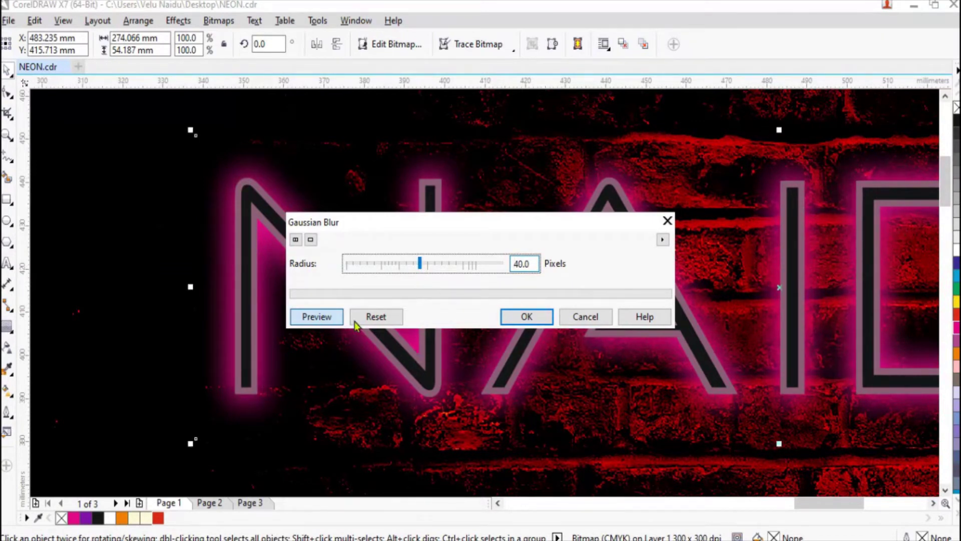
pyautogui.click(529, 319)
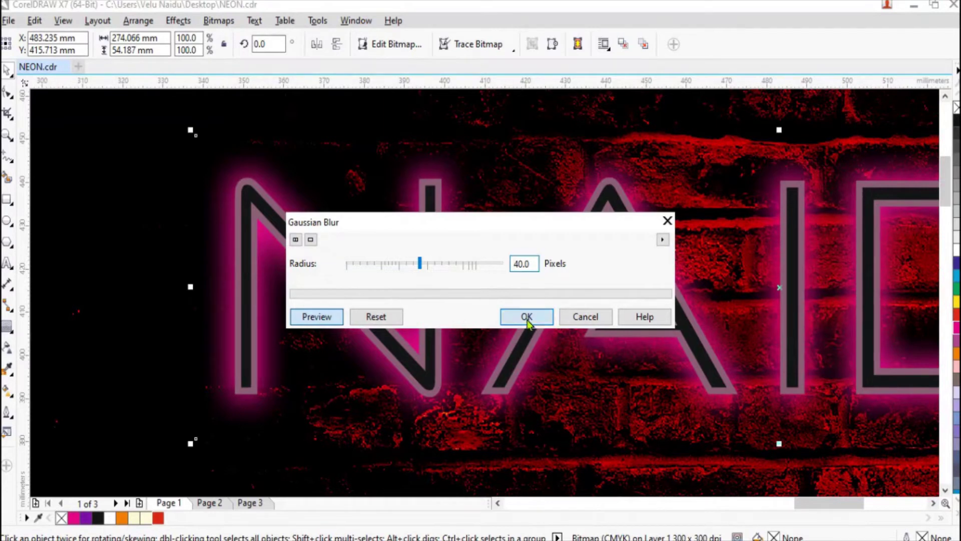
# - Ungroup the NAIDU letter outlines into separate curves
pyautogui.click(239, 254)
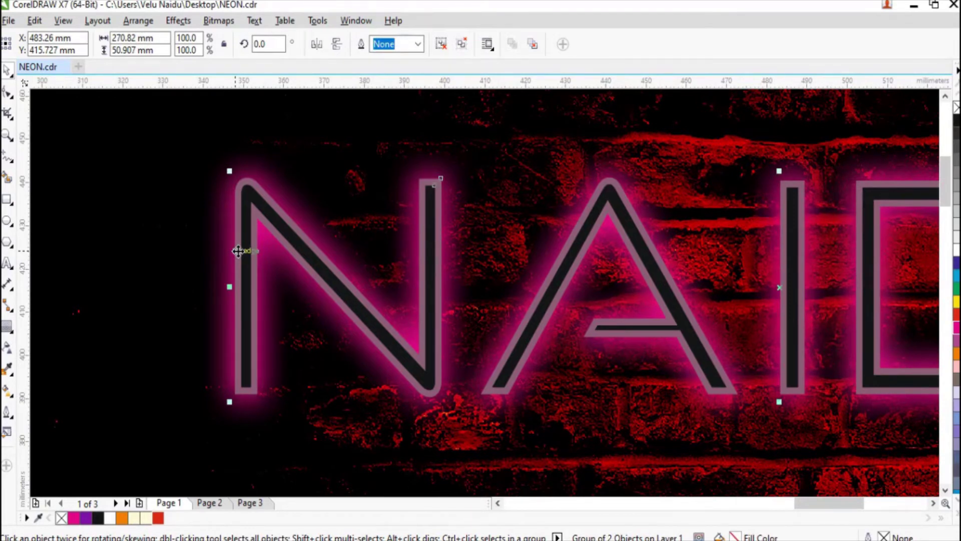
pyautogui.scroll(2, 238, 250)
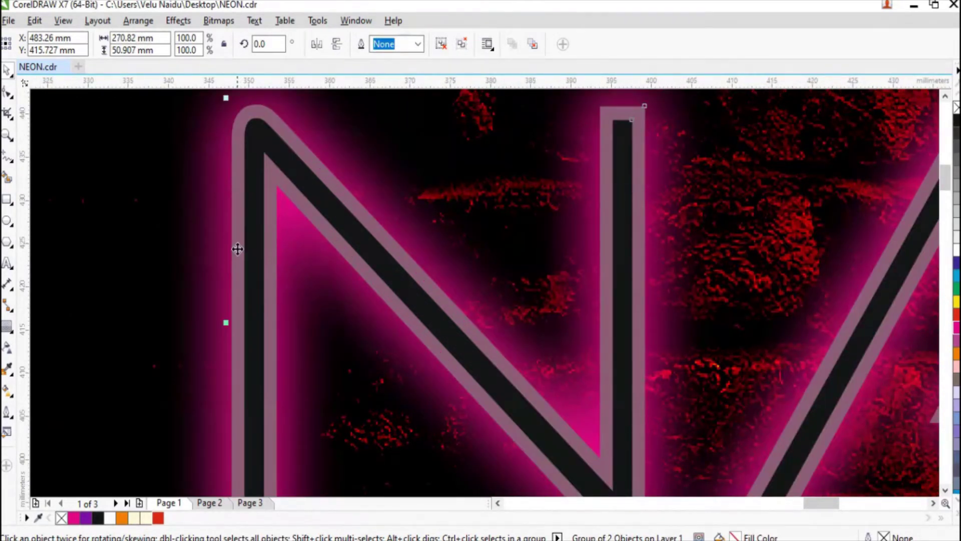
pyautogui.click(462, 45)
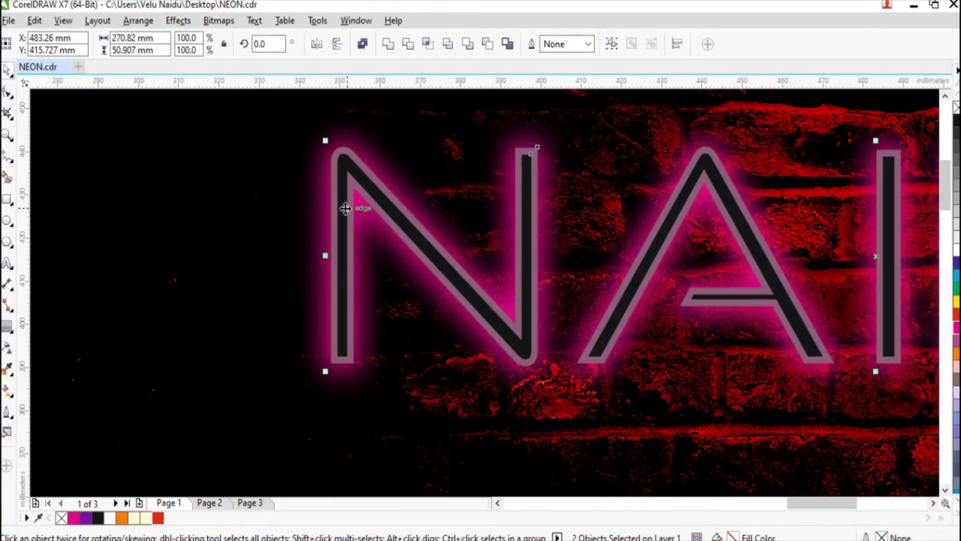
# - Colour the outer letter curve Magenta and the inner curve White
pyautogui.click(333, 240)
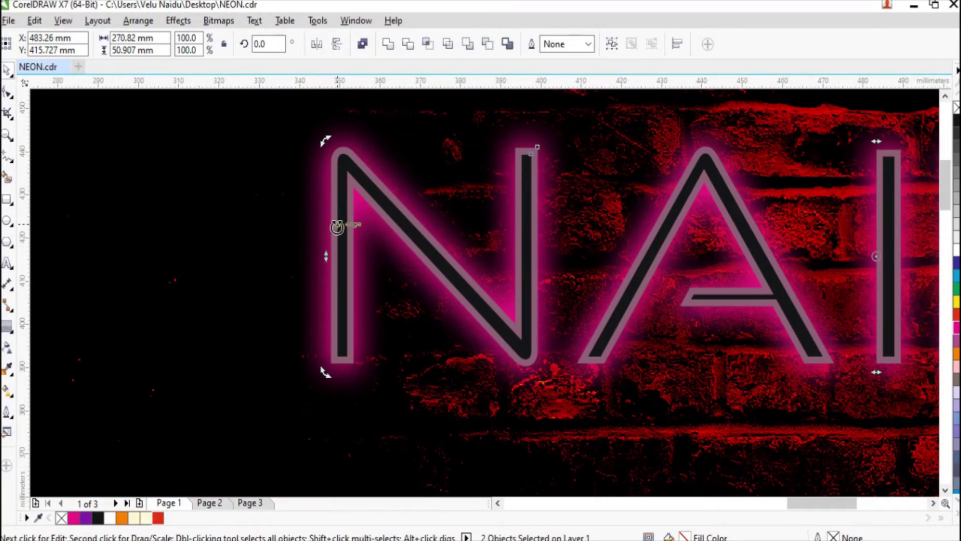
pyautogui.click(401, 290)
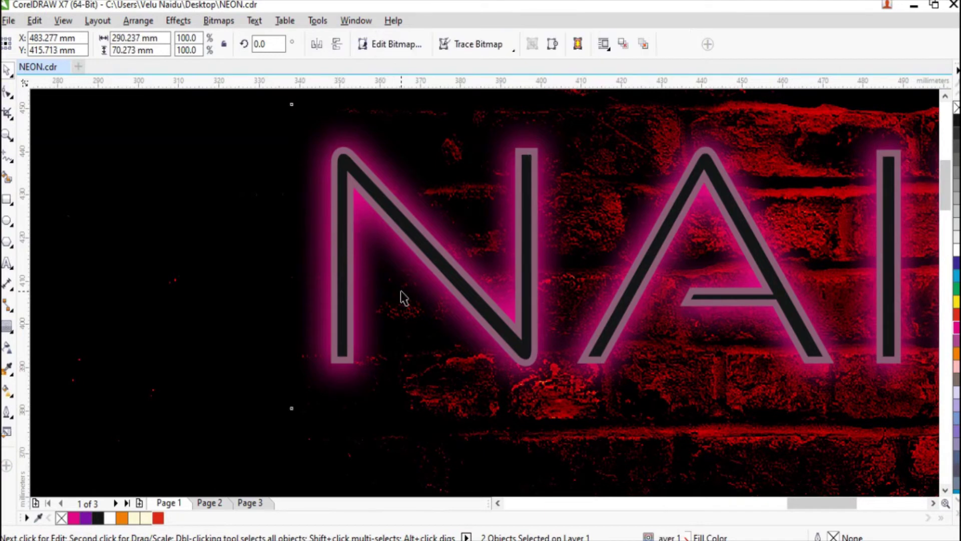
pyautogui.click(336, 230)
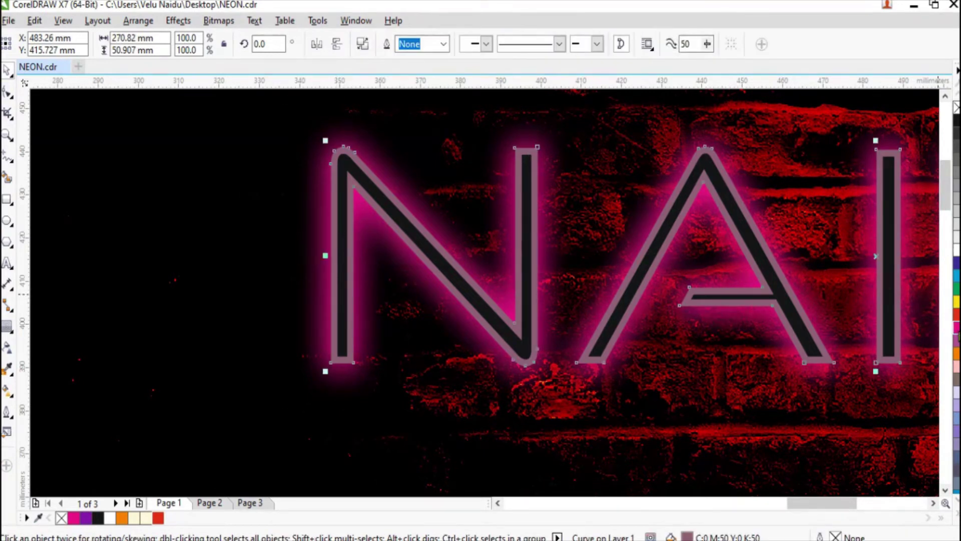
pyautogui.rightClick(957, 328)
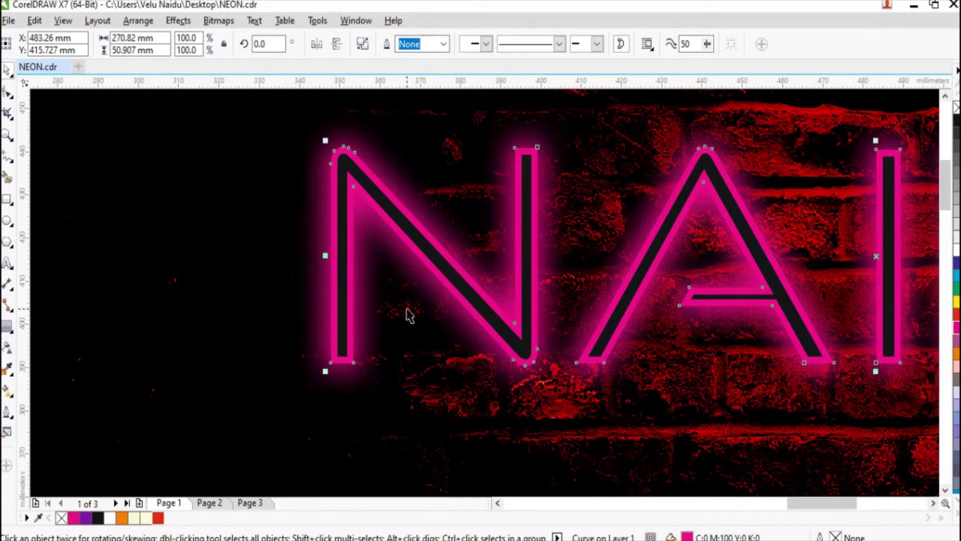
pyautogui.click(347, 243)
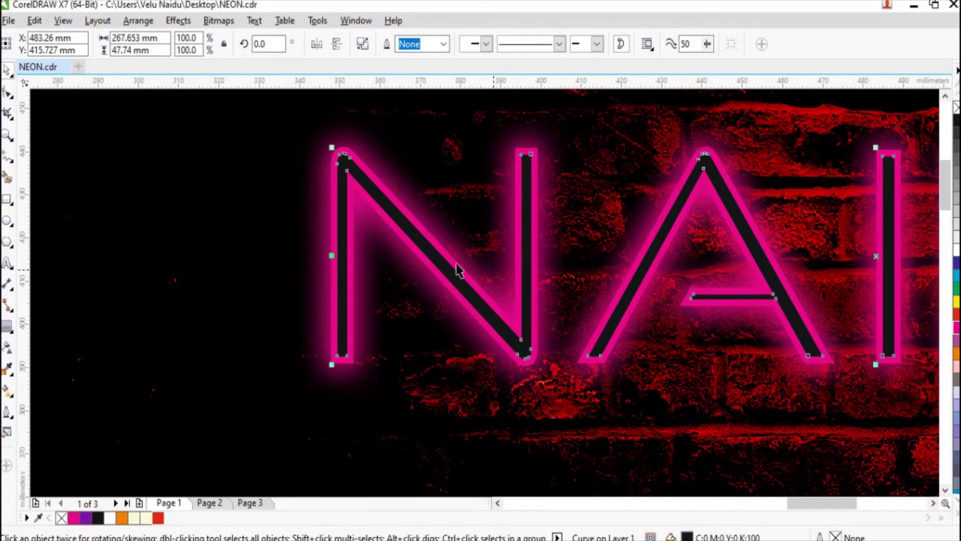
pyautogui.rightClick(956, 248)
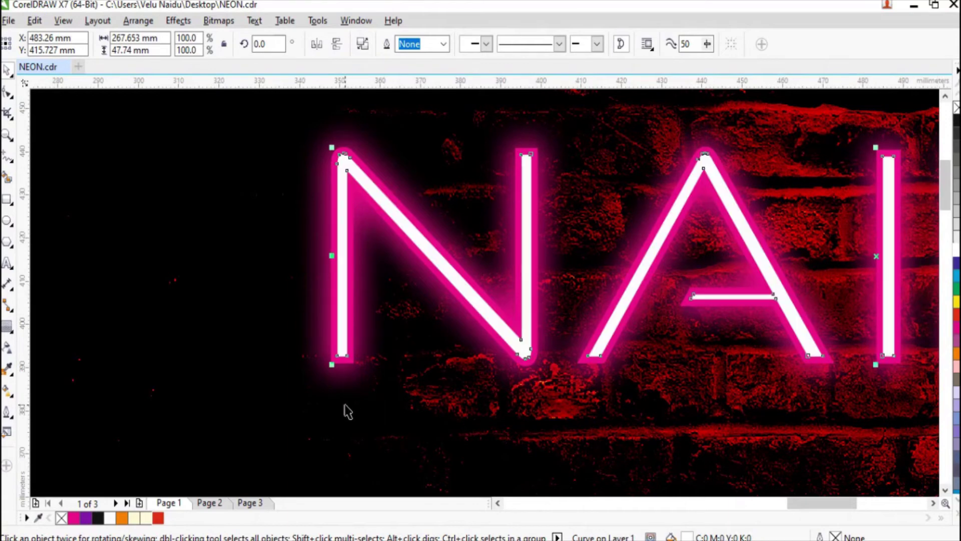
# - Deselect everything and zoom in and out to inspect the neon tube lettering
pyautogui.scroll(-2, 279, 326)
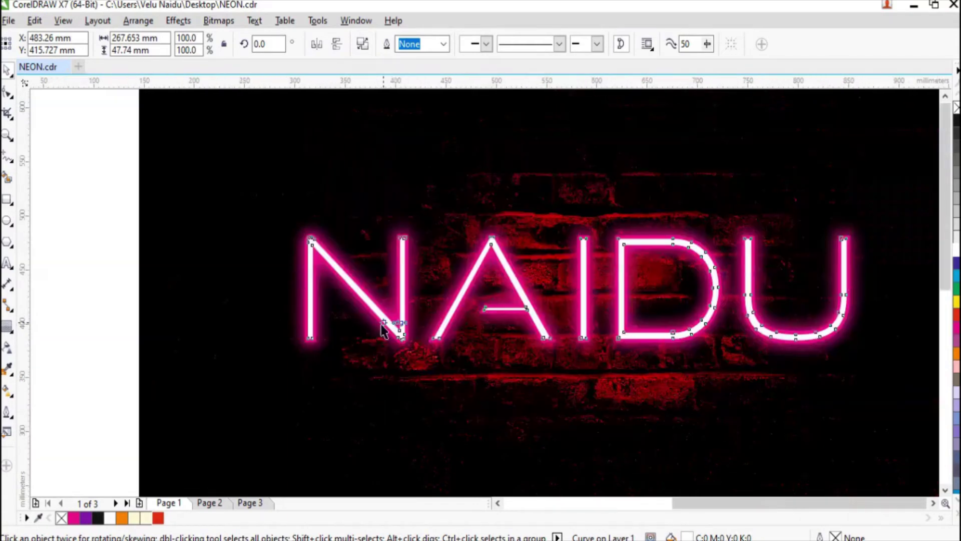
pyautogui.scroll(-2, 386, 326)
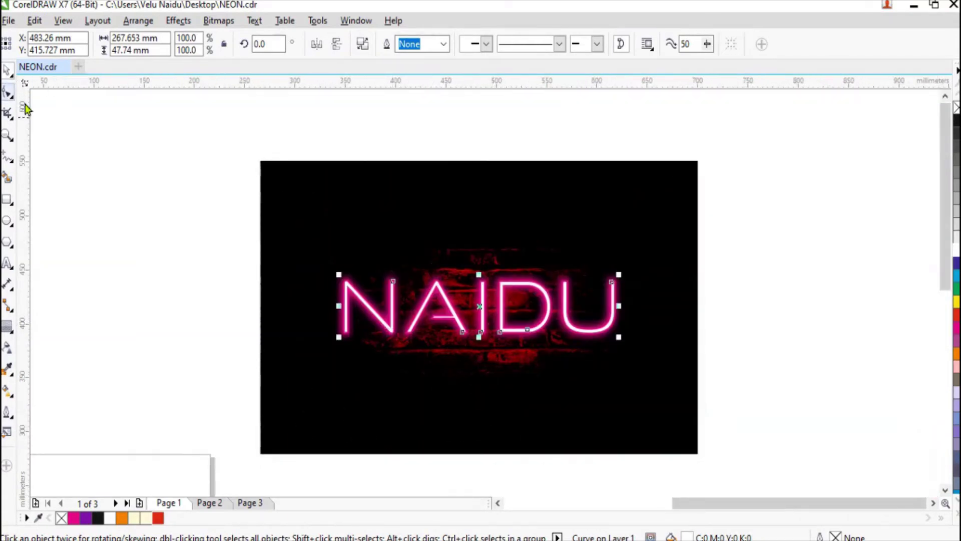
pyautogui.press('Escape')
pyautogui.scroll(2, 482, 357)
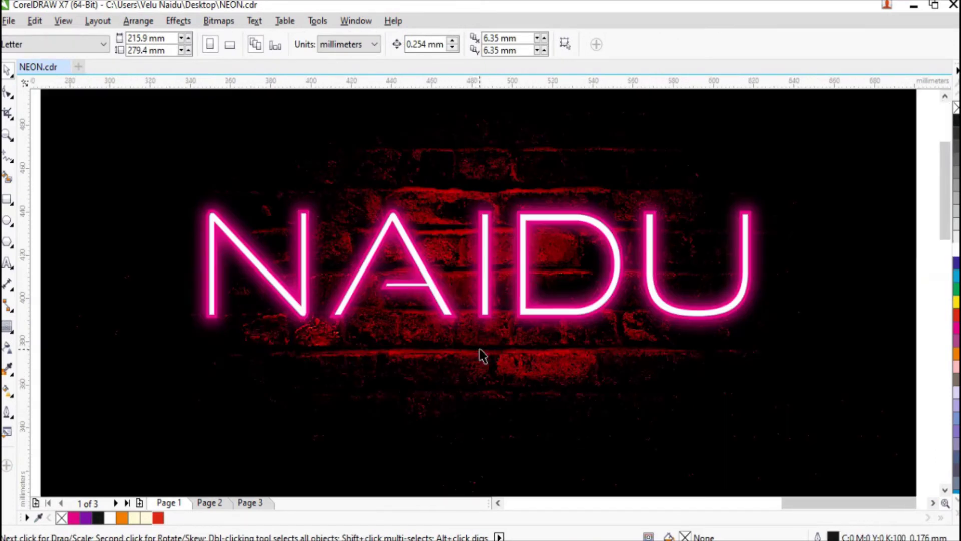
pyautogui.scroll(-4, 485, 338)
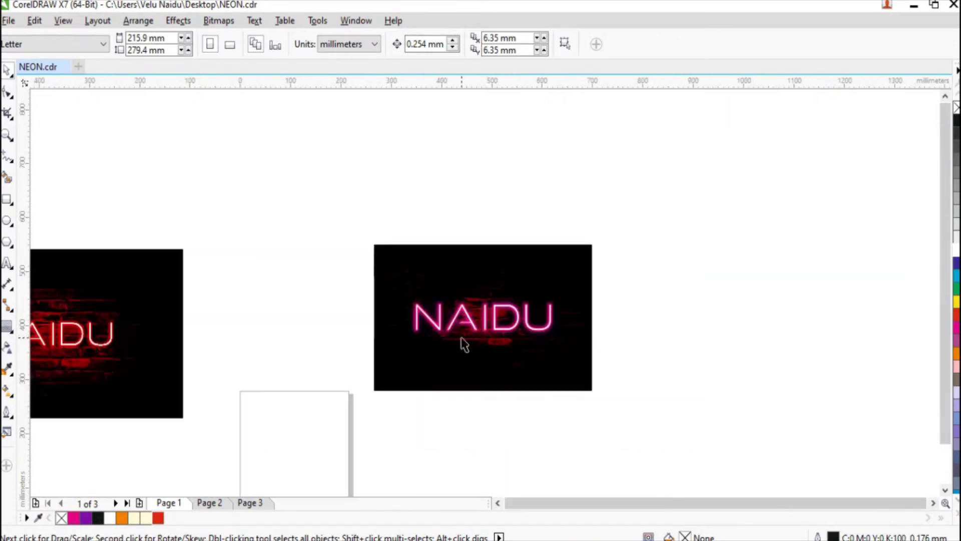
pyautogui.scroll(3, 463, 343)
pyautogui.scroll(-2, 540, 326)
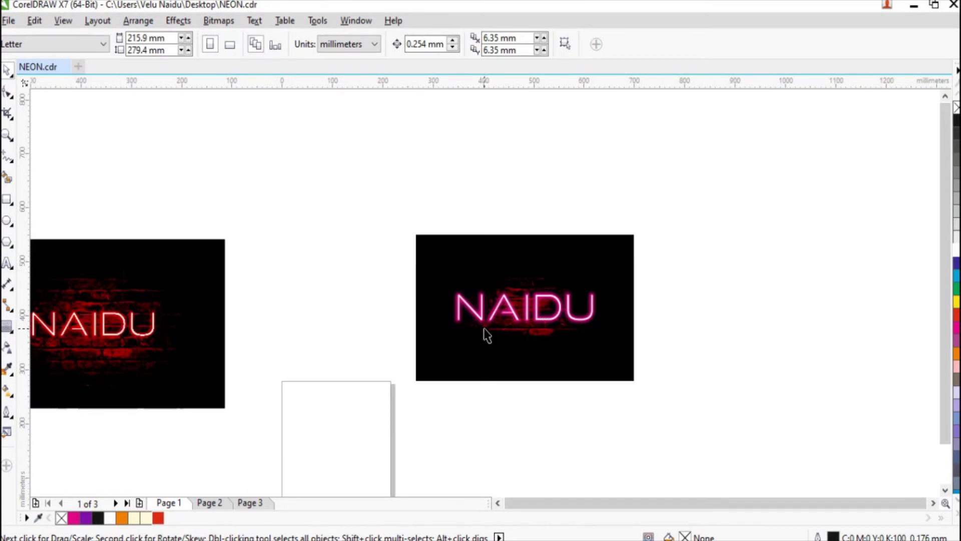
pyautogui.scroll(2, 484, 332)
pyautogui.scroll(2, 500, 328)
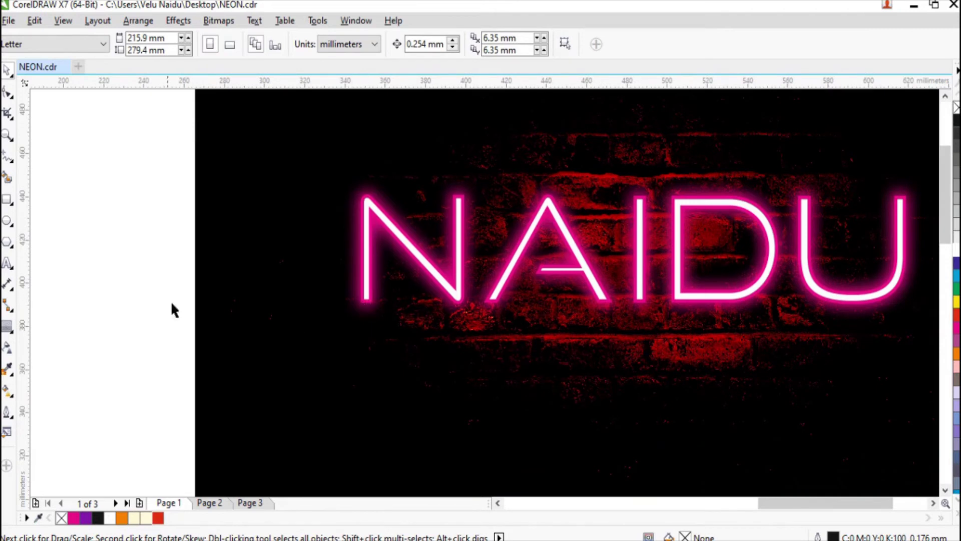
pyautogui.scroll(-2, 170, 263)
# - Select the NAIDU curves, then Tab to the Lens rectangle behind them
pyautogui.click(270, 280)
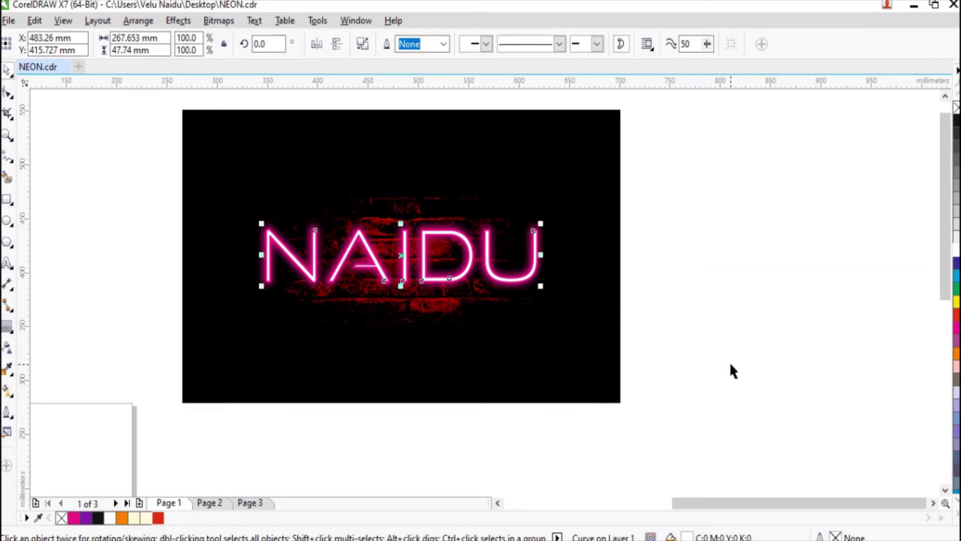
pyautogui.press('Tab')
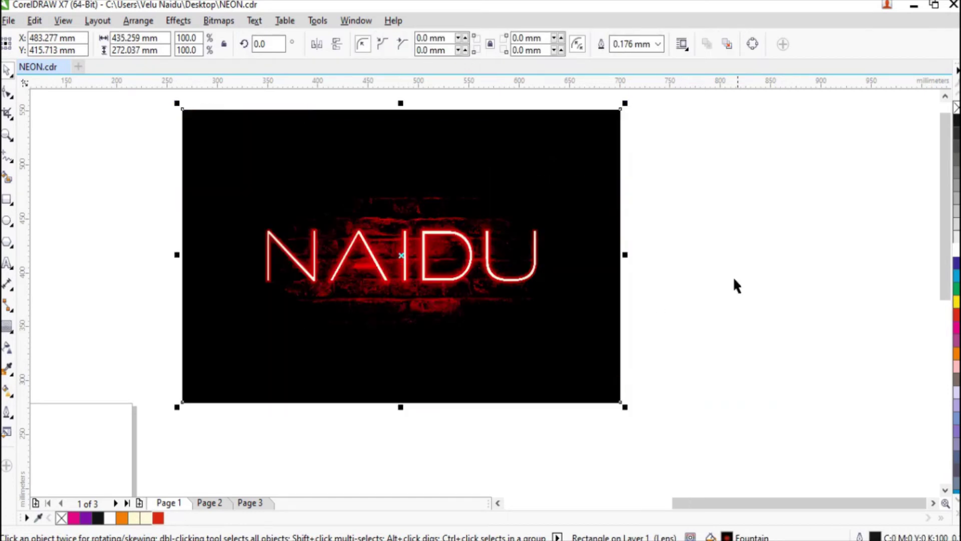
pyautogui.scroll(2, 359, 269)
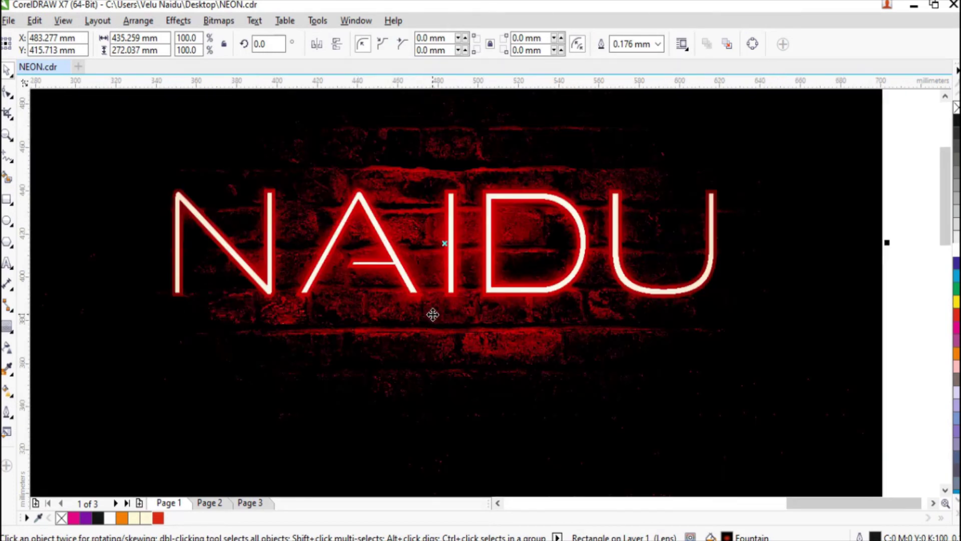
pyautogui.scroll(-2, 434, 314)
pyautogui.scroll(-2, 556, 299)
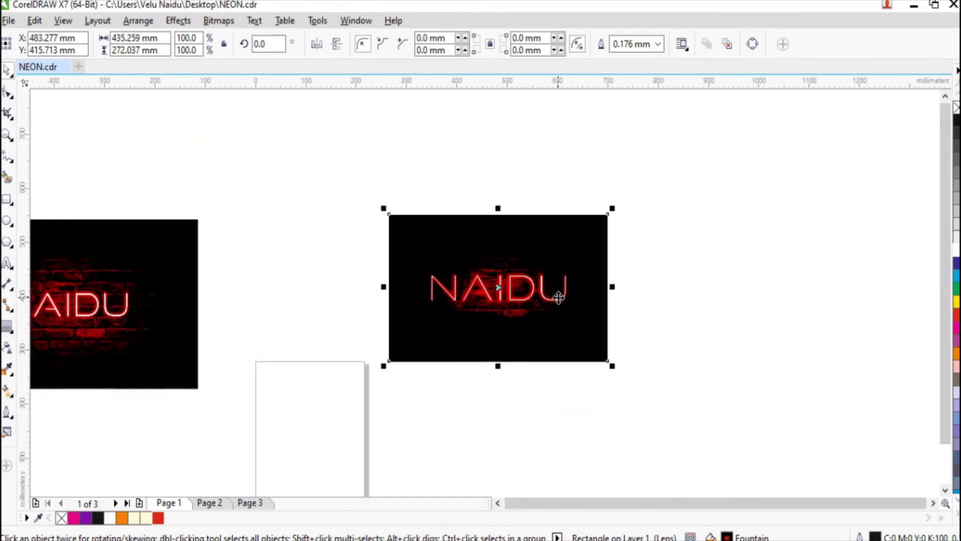
pyautogui.scroll(4, 118, 326)
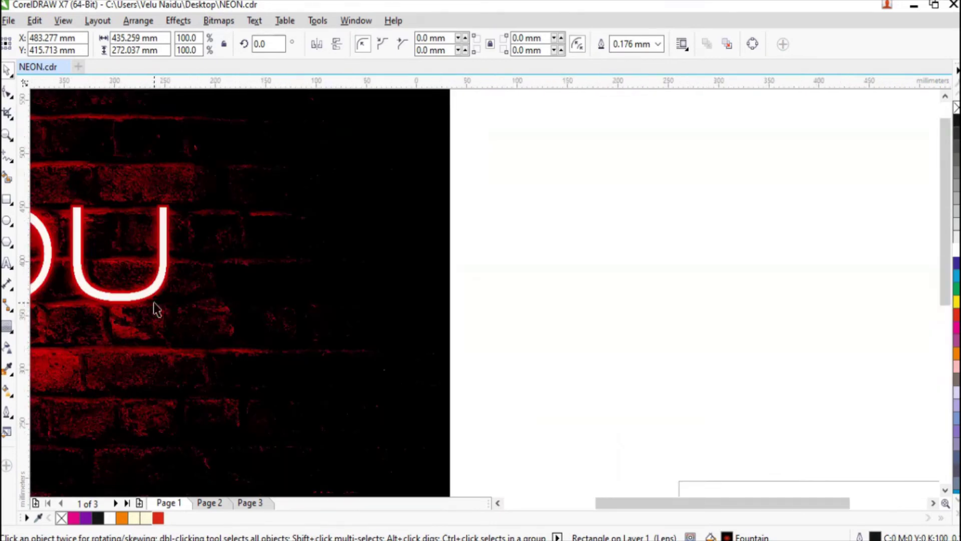
pyautogui.scroll(-4, 157, 307)
pyautogui.scroll(4, 530, 294)
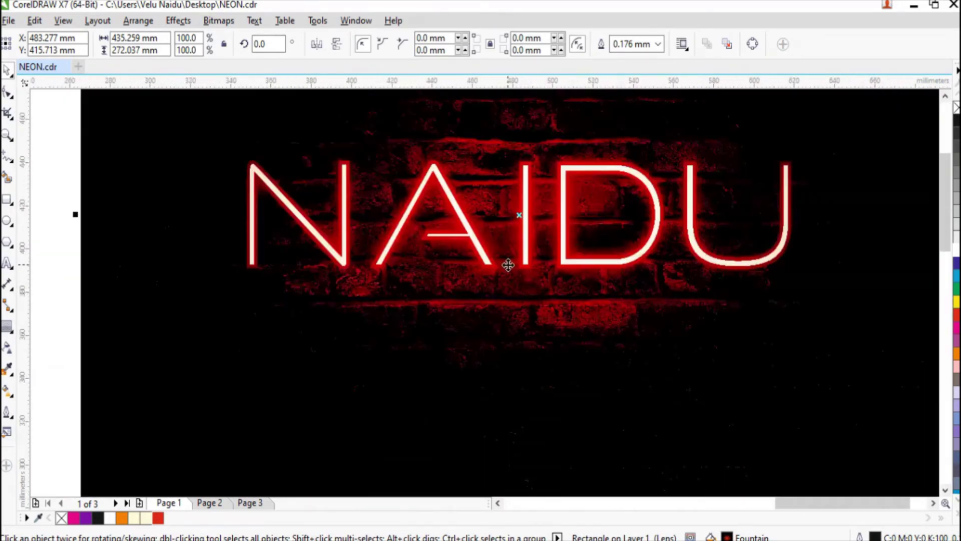
pyautogui.scroll(-4, 498, 283)
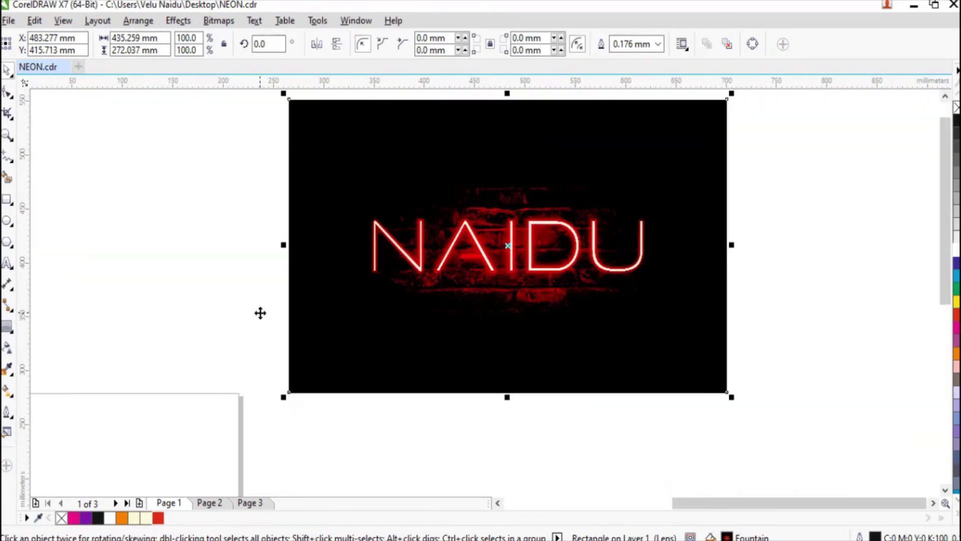
# - Widen the background's elliptical radial glow by dragging its outer fill handles outward
pyautogui.click(6, 393)
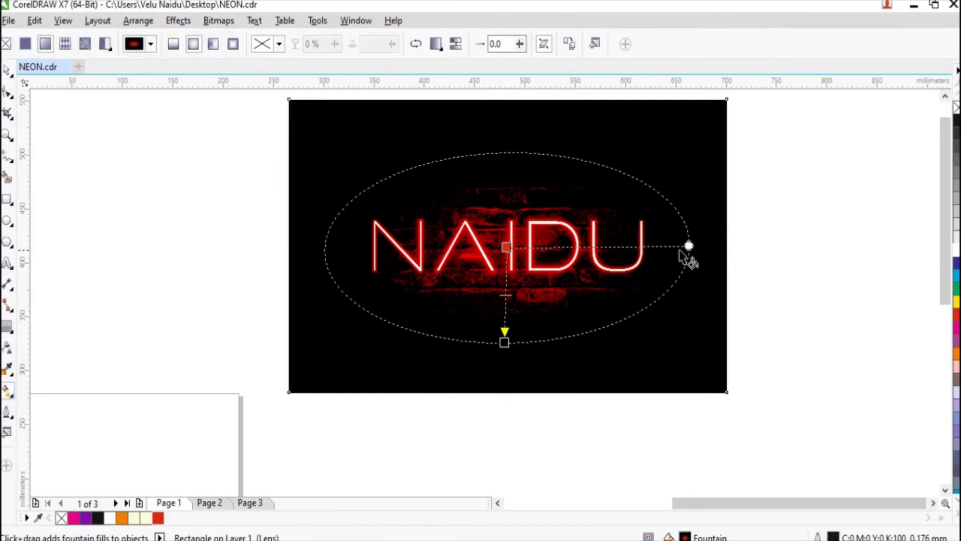
pyautogui.moveTo(690, 246); pyautogui.dragTo(706, 246)
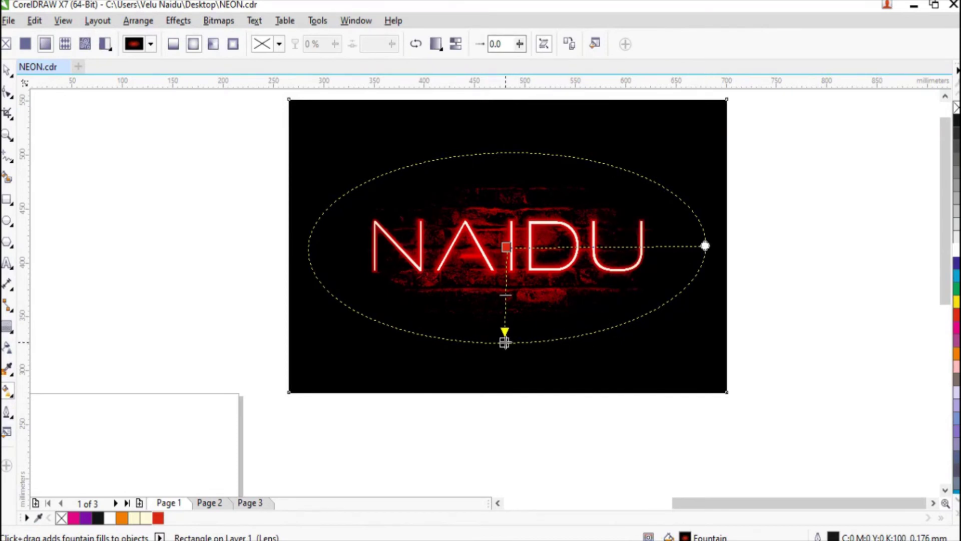
pyautogui.moveTo(504, 342)
pyautogui.mouseDown()
pyautogui.moveTo(513, 335)
pyautogui.moveTo(502, 333)
pyautogui.moveTo(503, 343)
pyautogui.mouseUp()
pyautogui.click(502, 333)
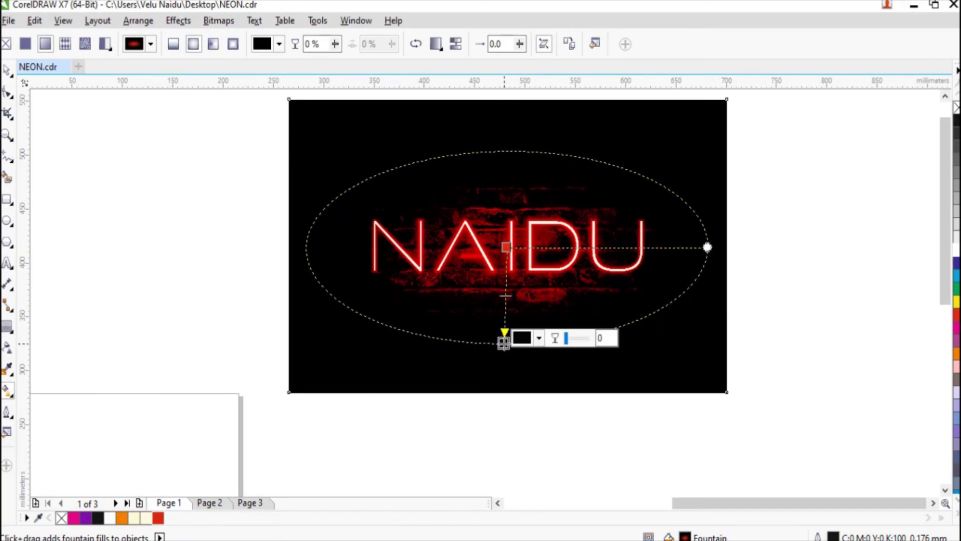
pyautogui.moveTo(707, 247); pyautogui.dragTo(711, 247)
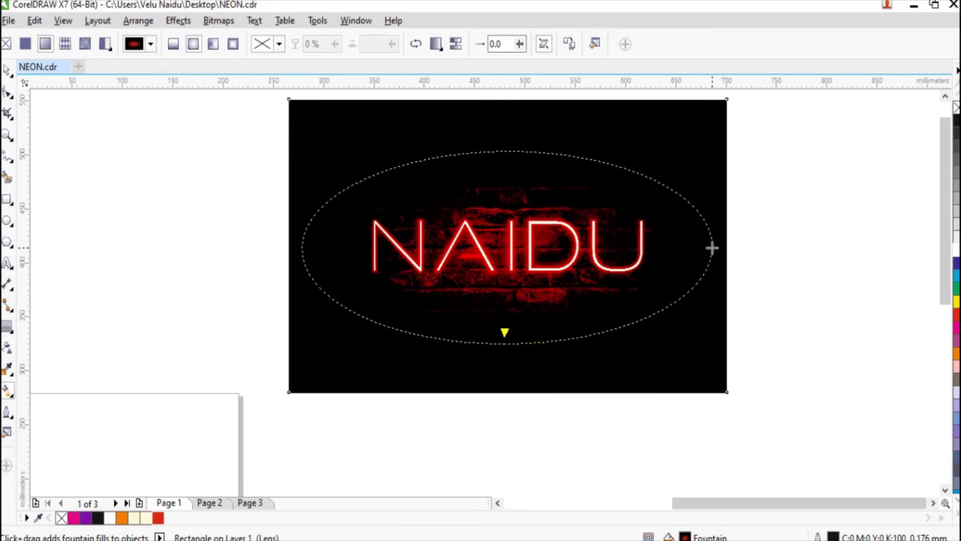
pyautogui.click(7, 72)
# - Marquee-select all the NAIDU neon lettering objects
pyautogui.click(113, 206)
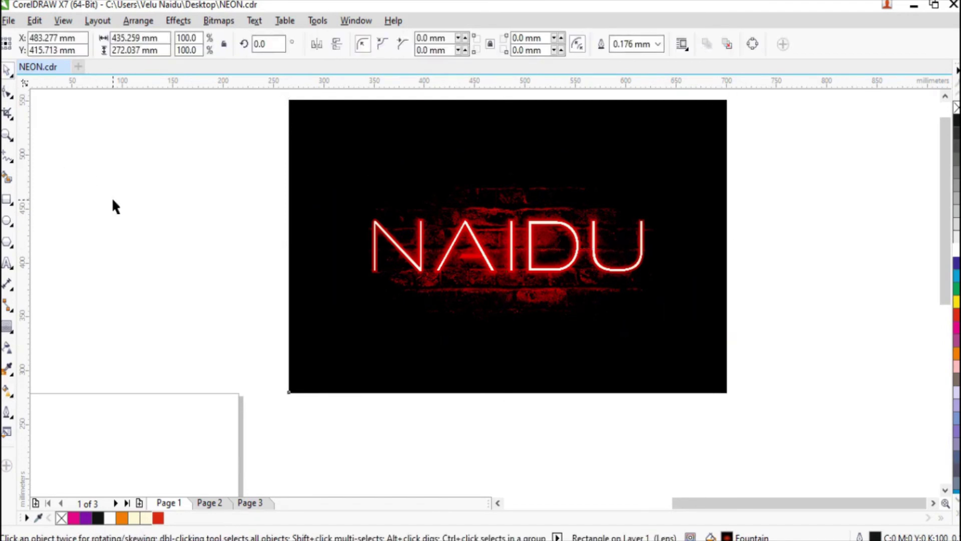
pyautogui.scroll(-1, 199, 273)
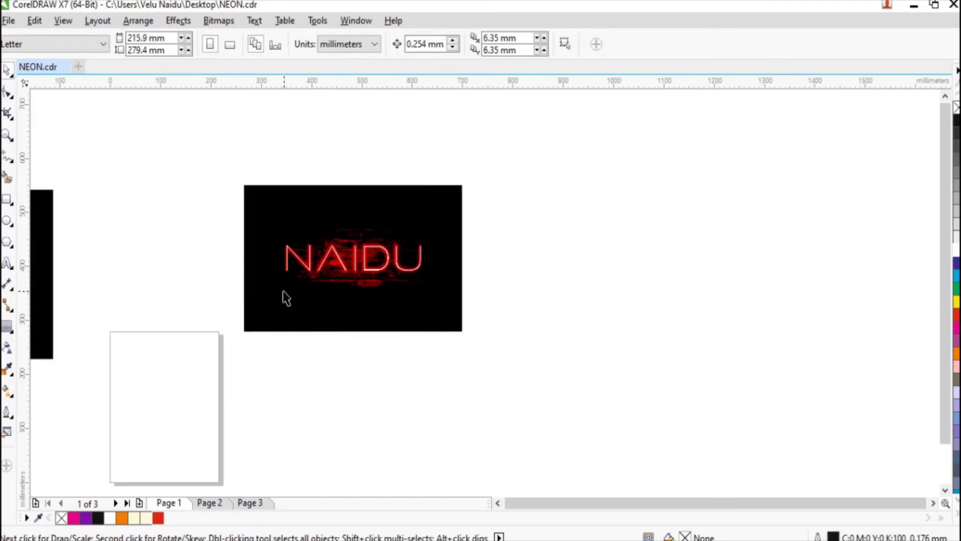
pyautogui.scroll(1, 312, 283)
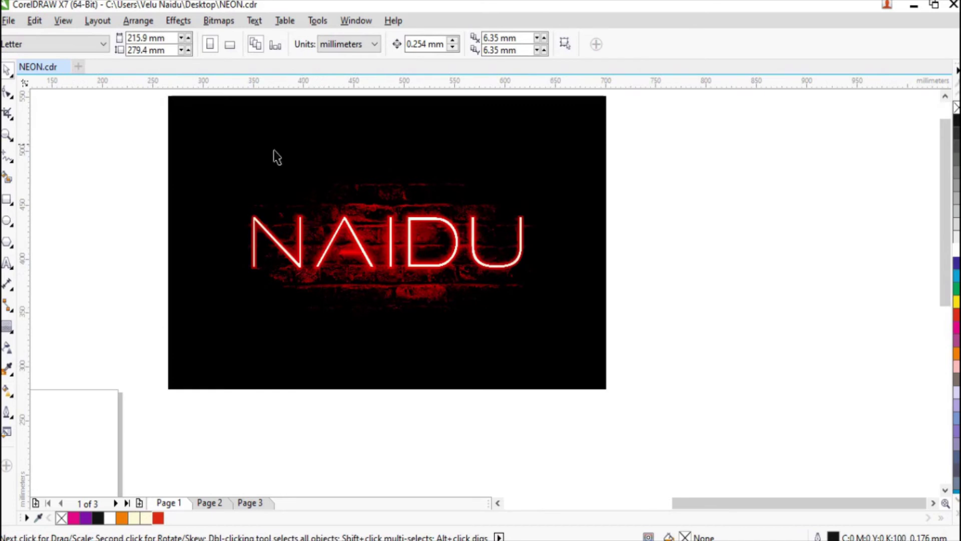
pyautogui.scroll(1, 258, 145)
pyautogui.scroll(-1, 247, 165)
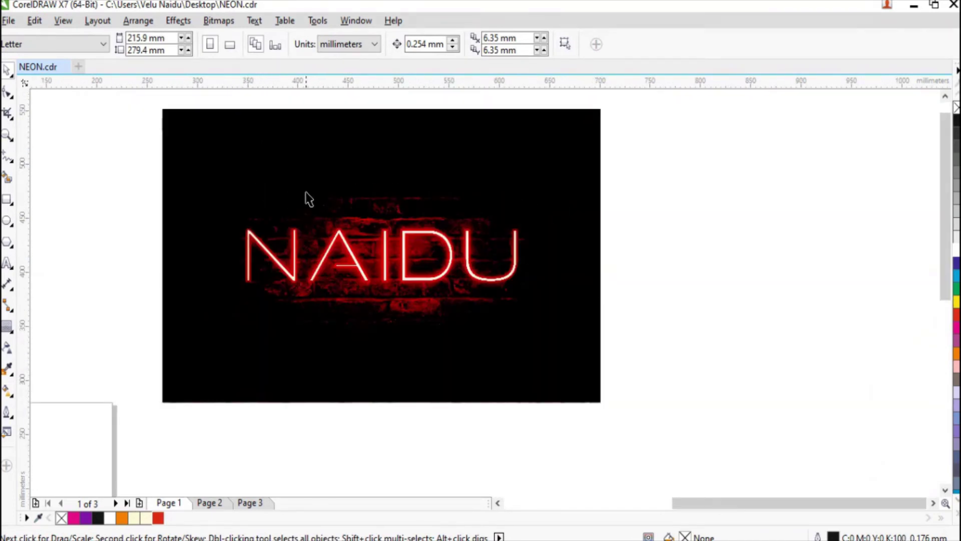
pyautogui.moveTo(113, 194); pyautogui.dragTo(586, 332)
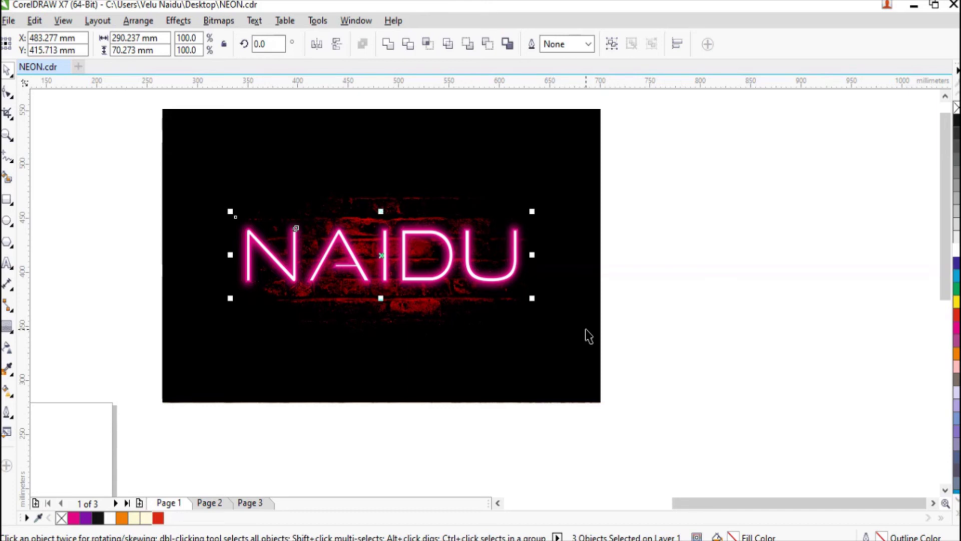
pyautogui.scroll(2, 272, 232)
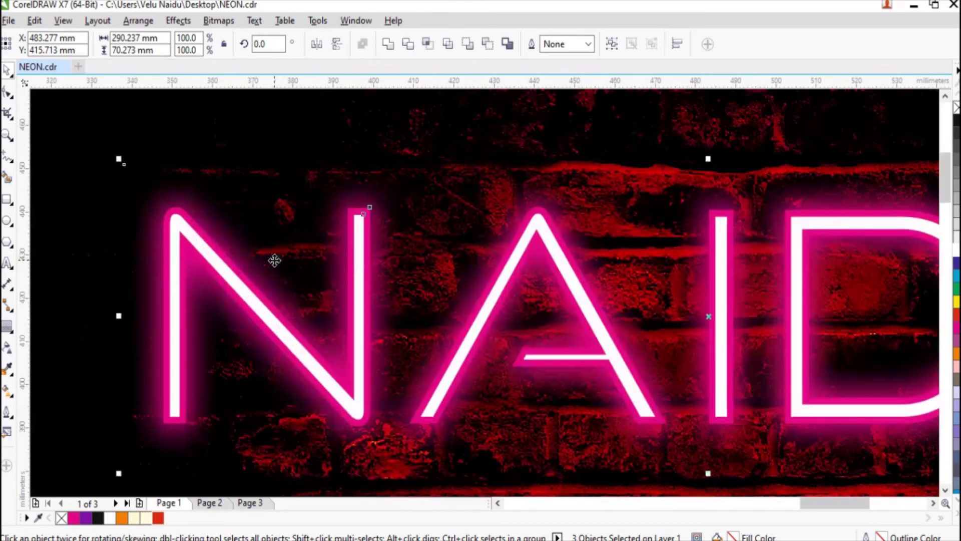
pyautogui.scroll(-2, 253, 250)
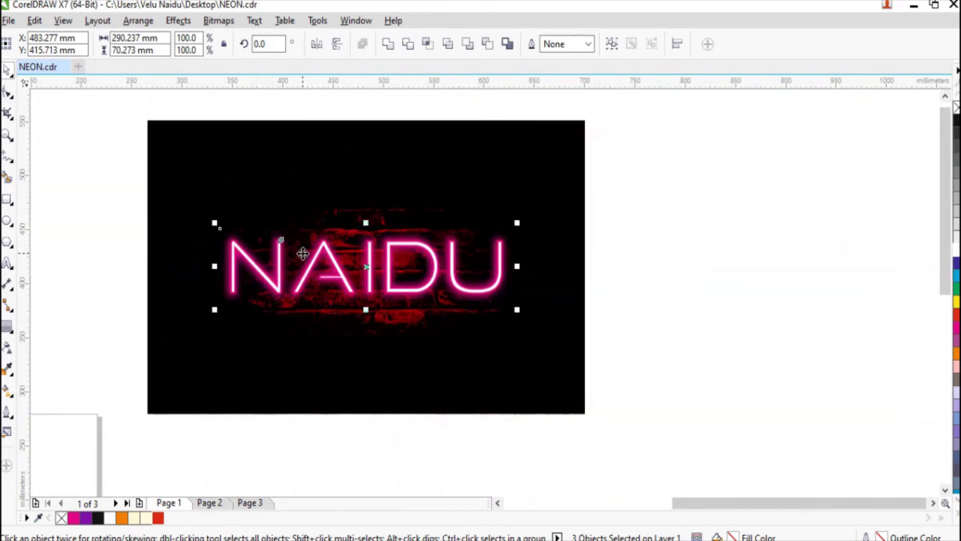
pyautogui.click(768, 319)
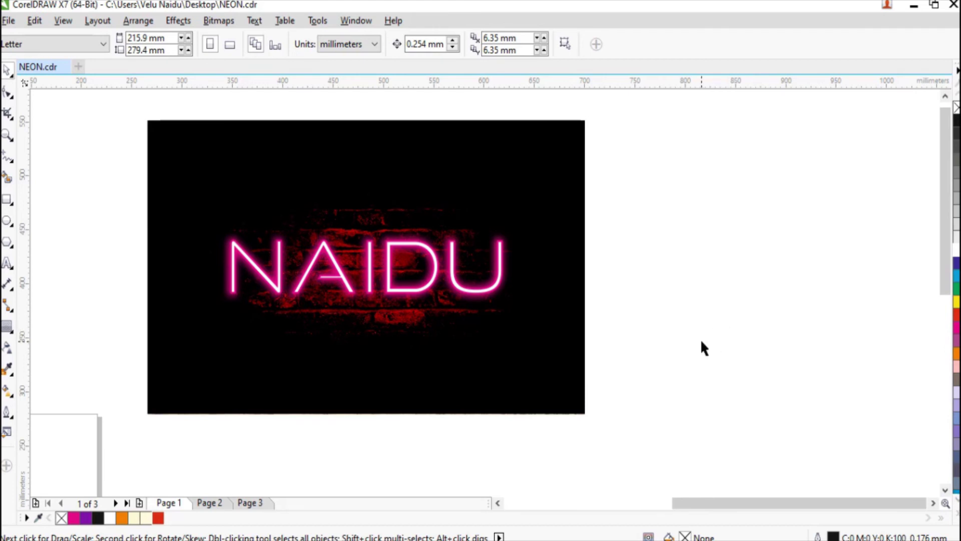
pyautogui.scroll(3, 243, 253)
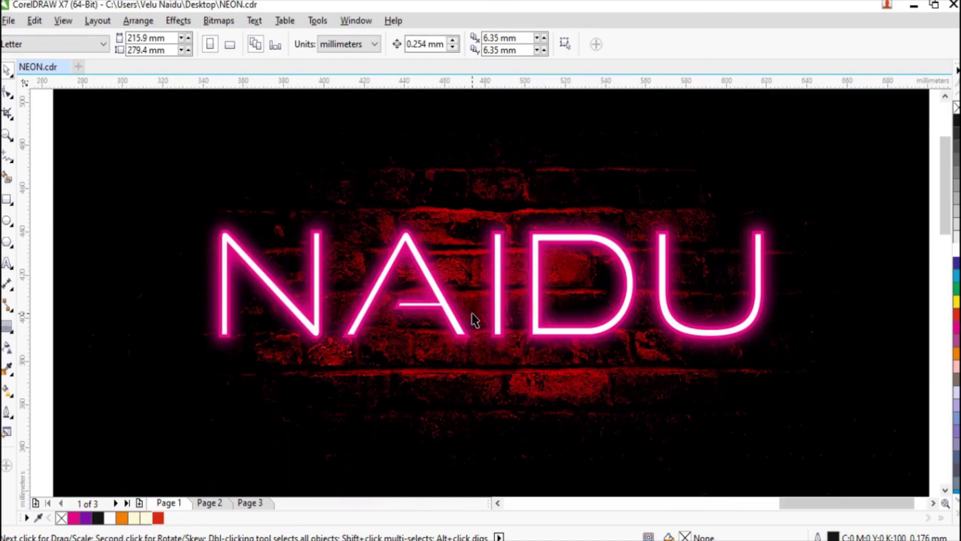
# - Change the background radial glow's centre colour from red to Magenta
pyautogui.scroll(-3, 473, 318)
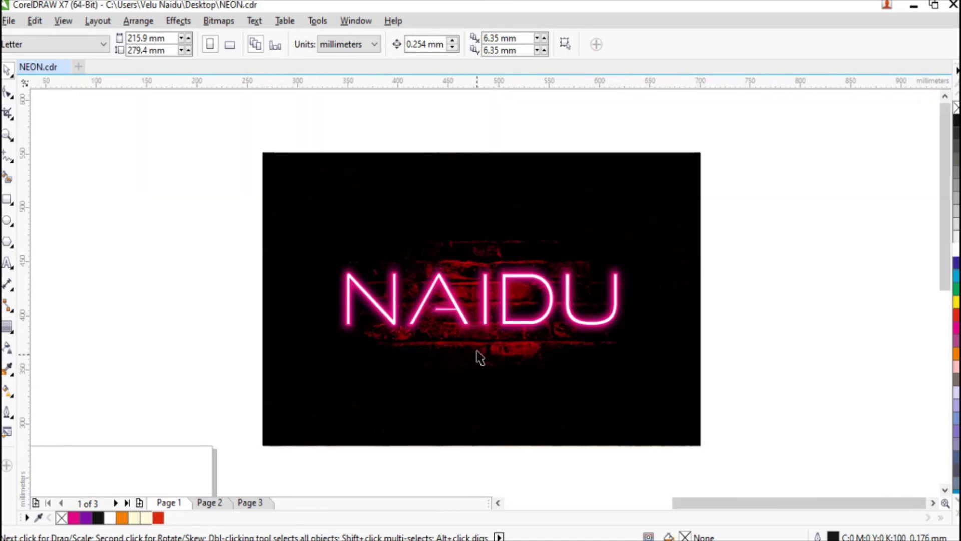
pyautogui.click(9, 394)
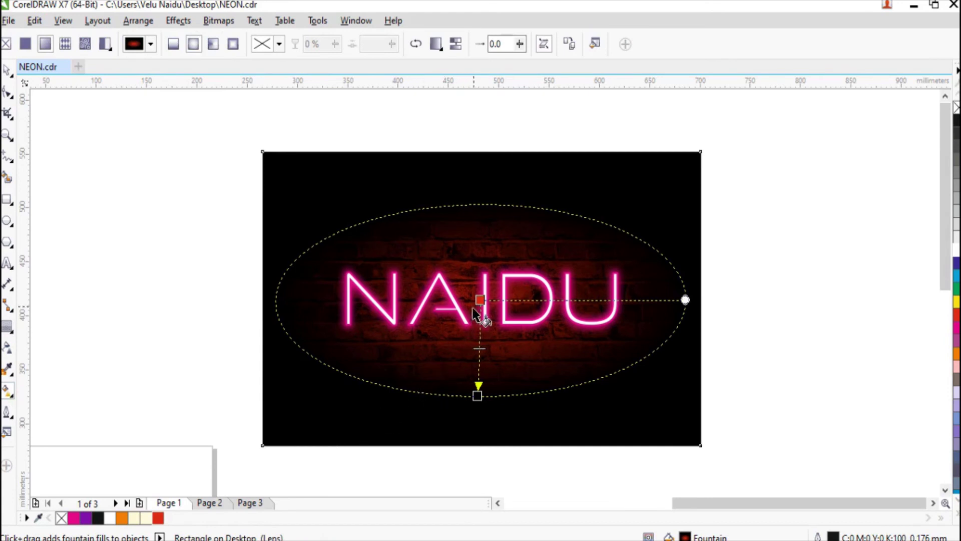
pyautogui.click(479, 300)
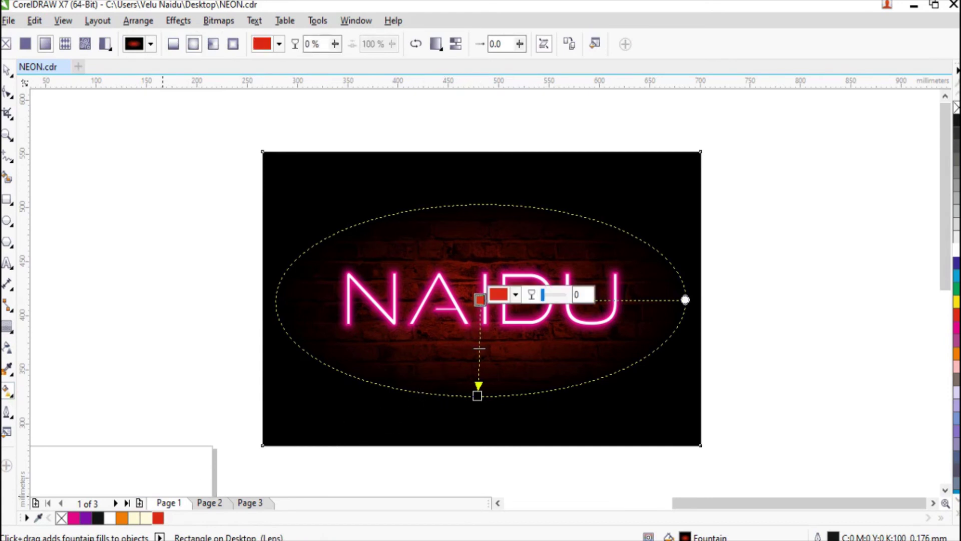
pyautogui.click(73, 521)
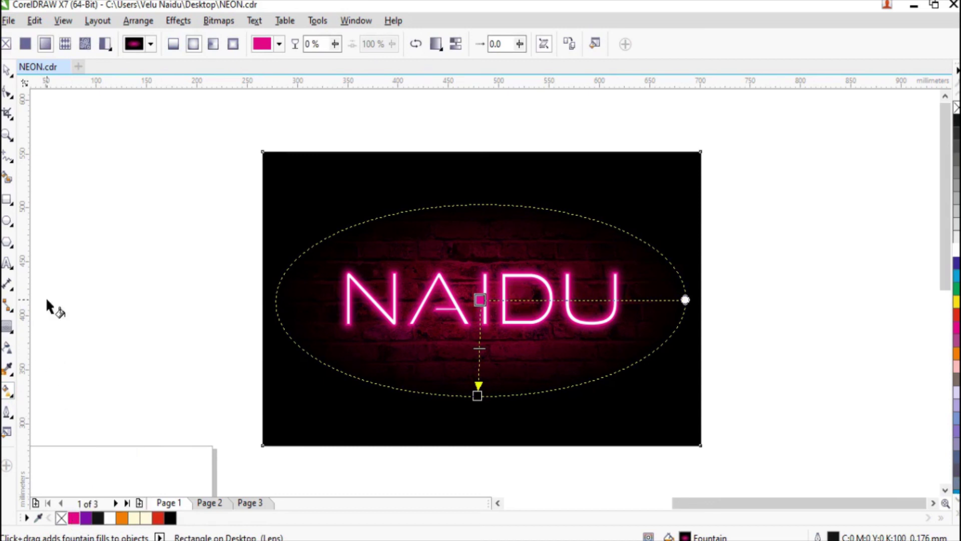
pyautogui.click(7, 70)
pyautogui.click(142, 247)
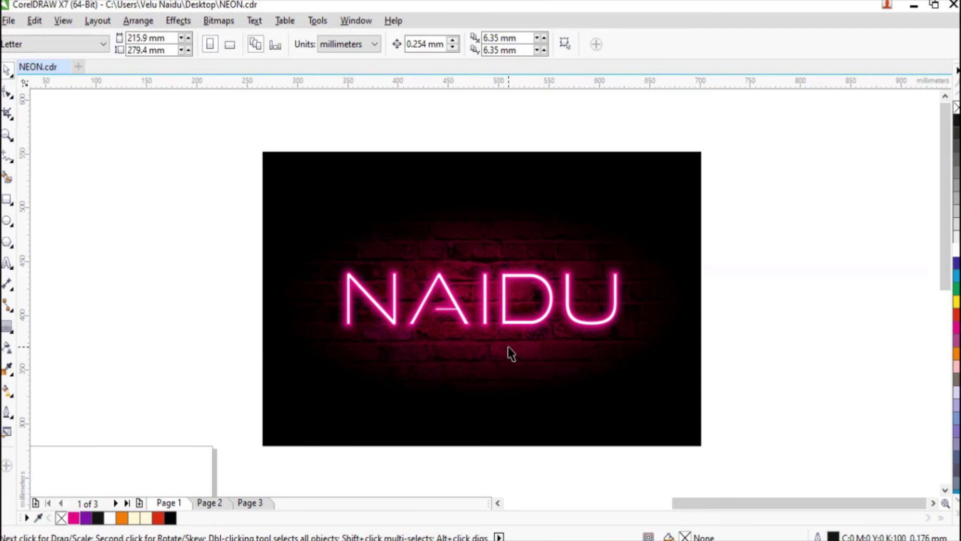
pyautogui.scroll(2, 509, 355)
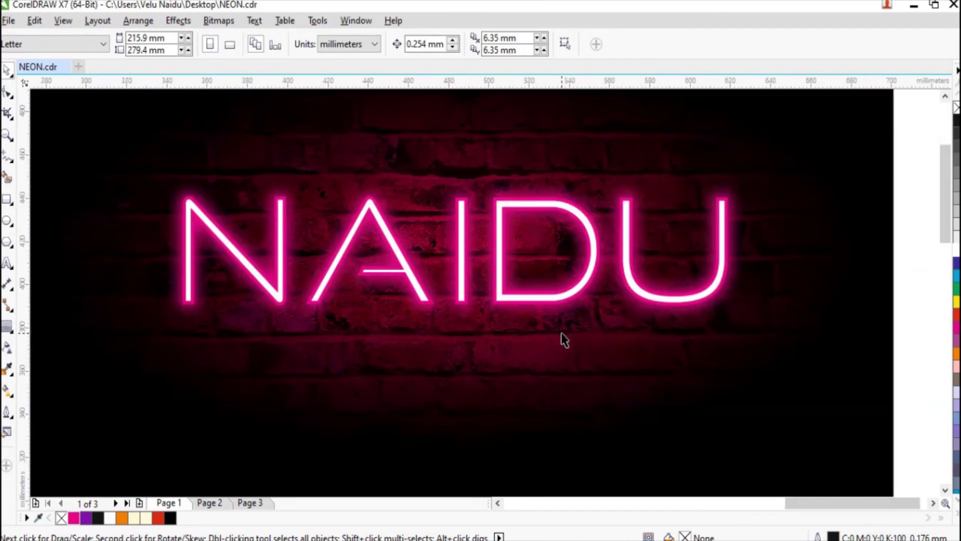
pyautogui.scroll(-2, 564, 339)
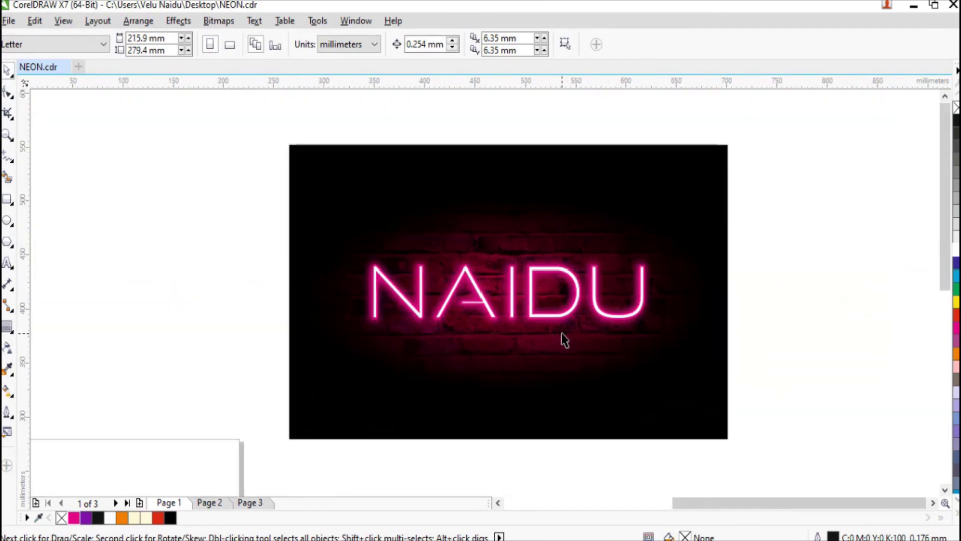
pyautogui.click(505, 358)
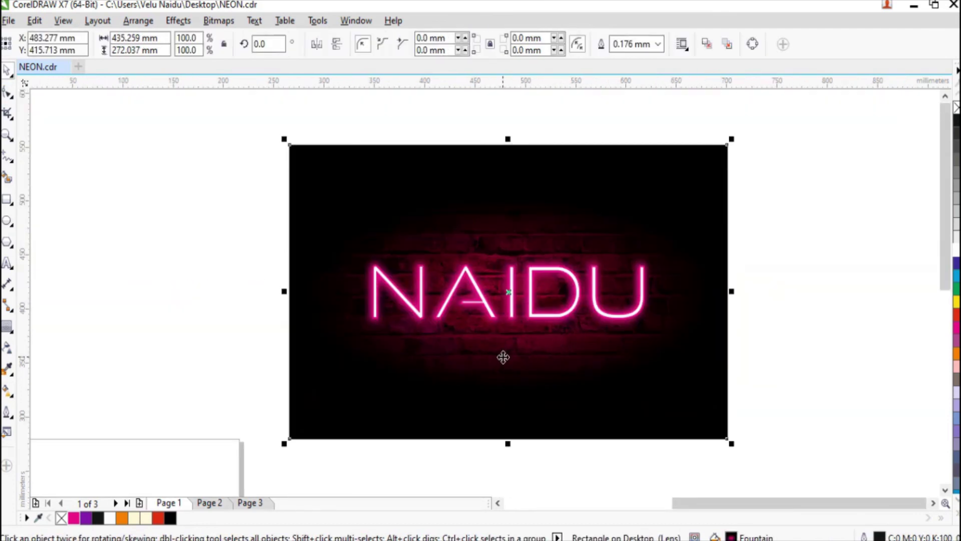
pyautogui.click(8, 346)
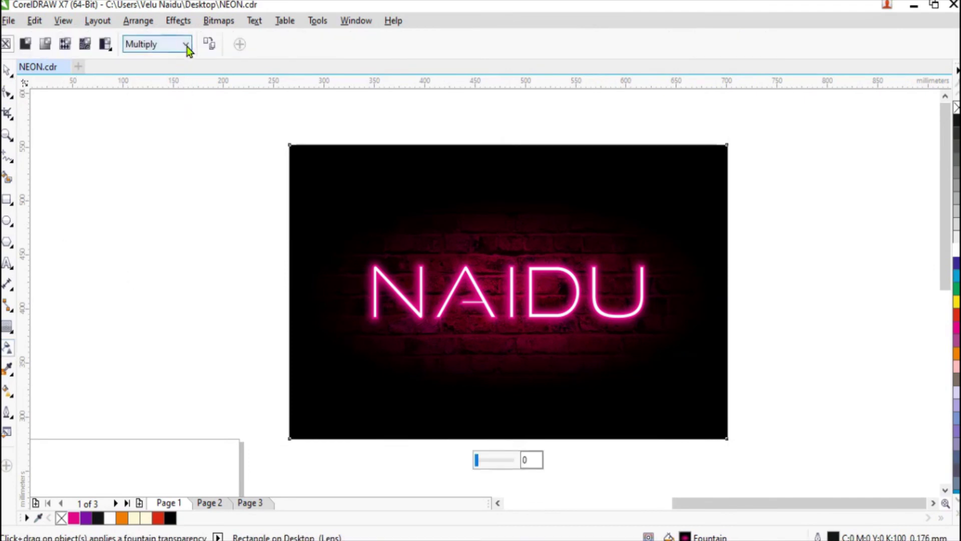
pyautogui.click(185, 44)
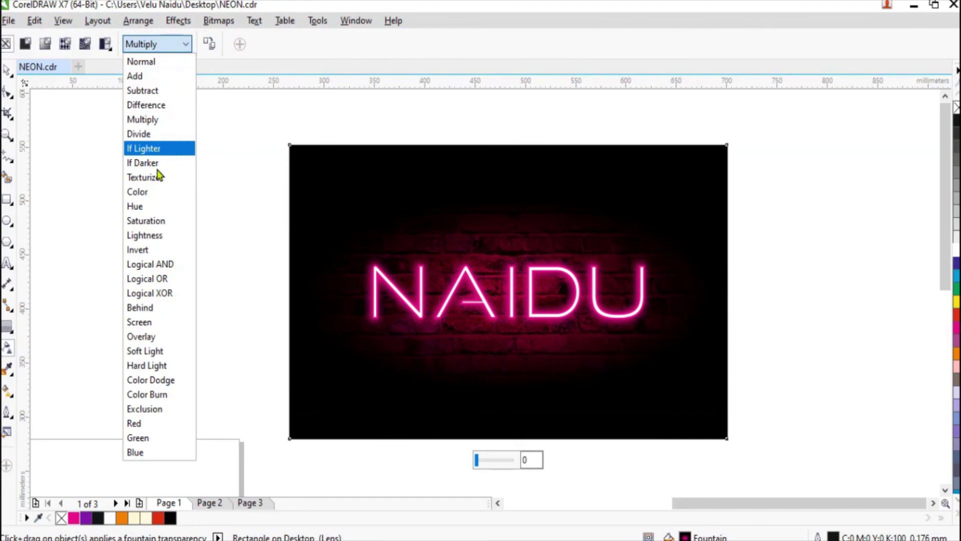
pyautogui.click(160, 395)
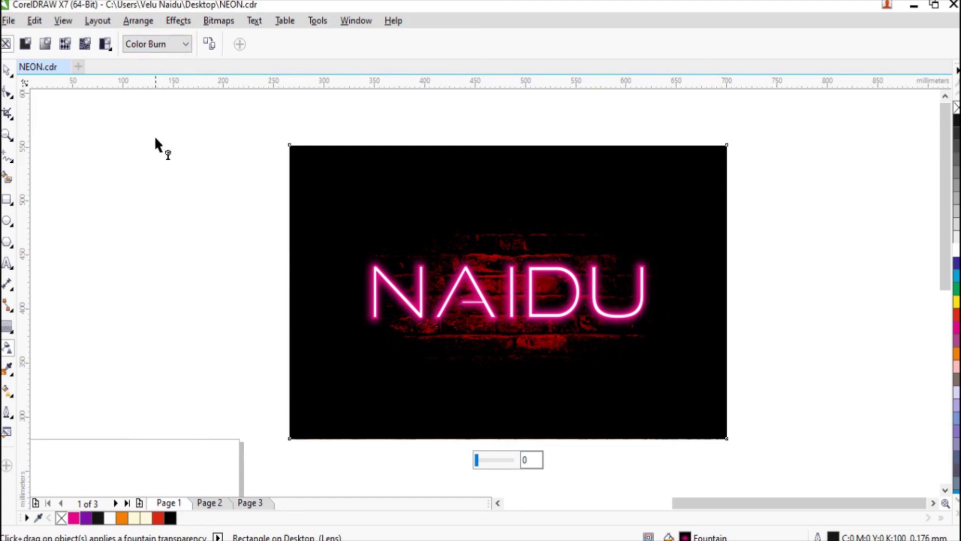
pyautogui.click(186, 45)
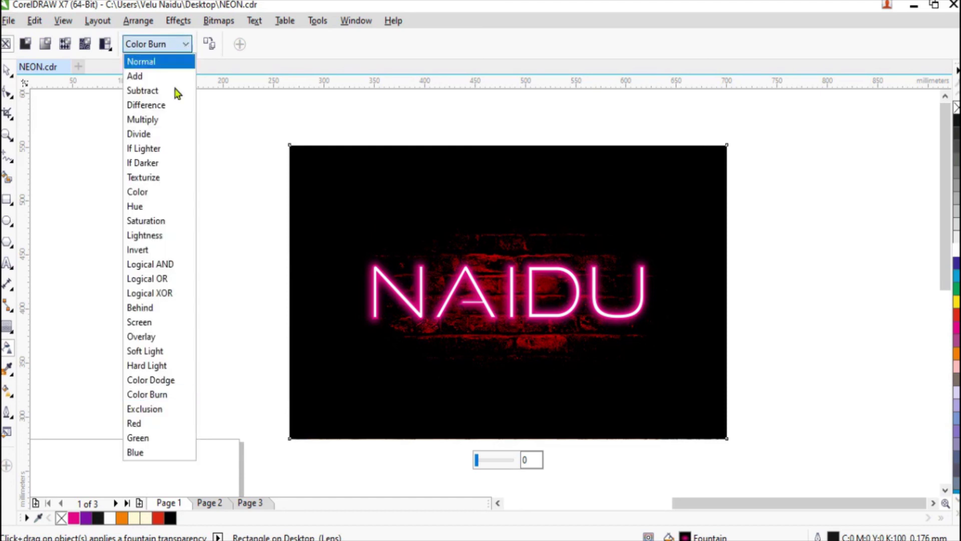
pyautogui.click(161, 120)
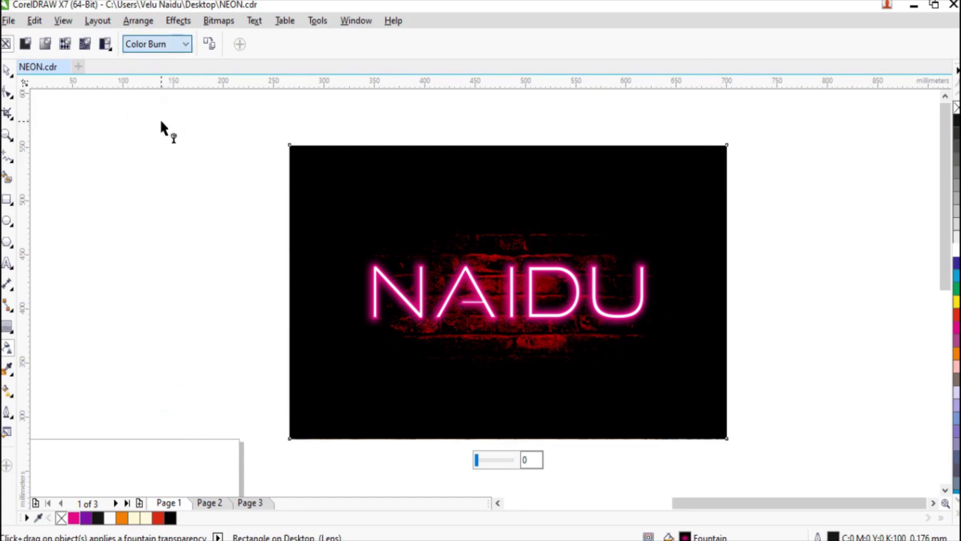
pyautogui.click(183, 205)
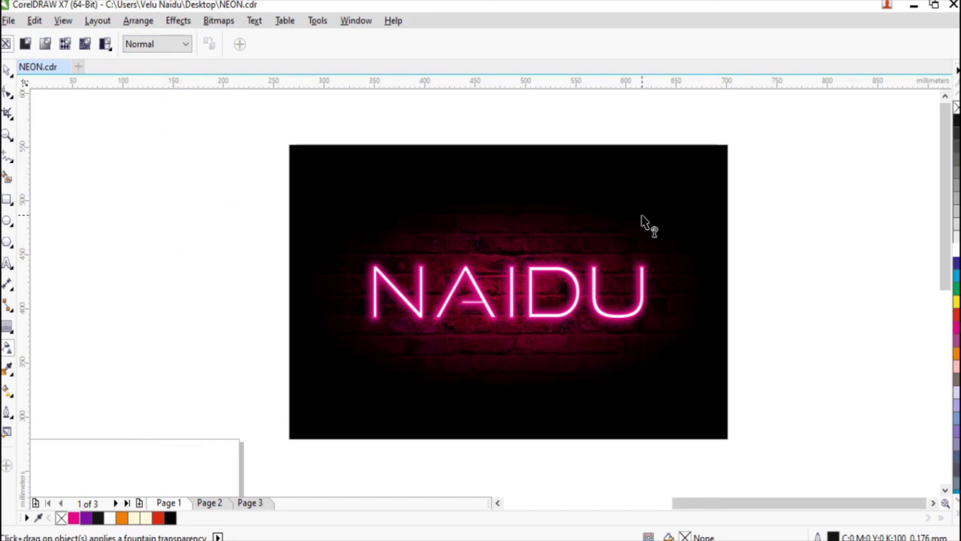
pyautogui.scroll(2, 679, 229)
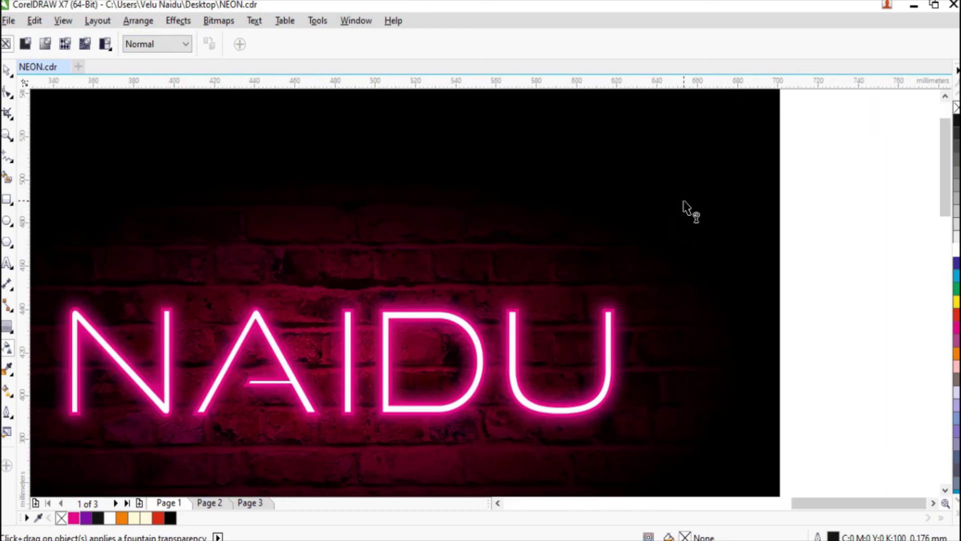
pyautogui.scroll(-2, 671, 214)
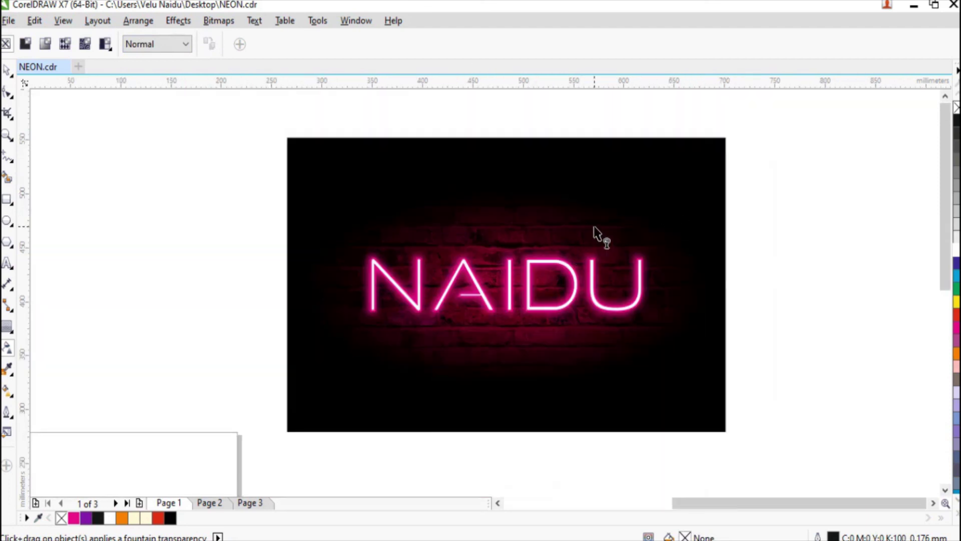